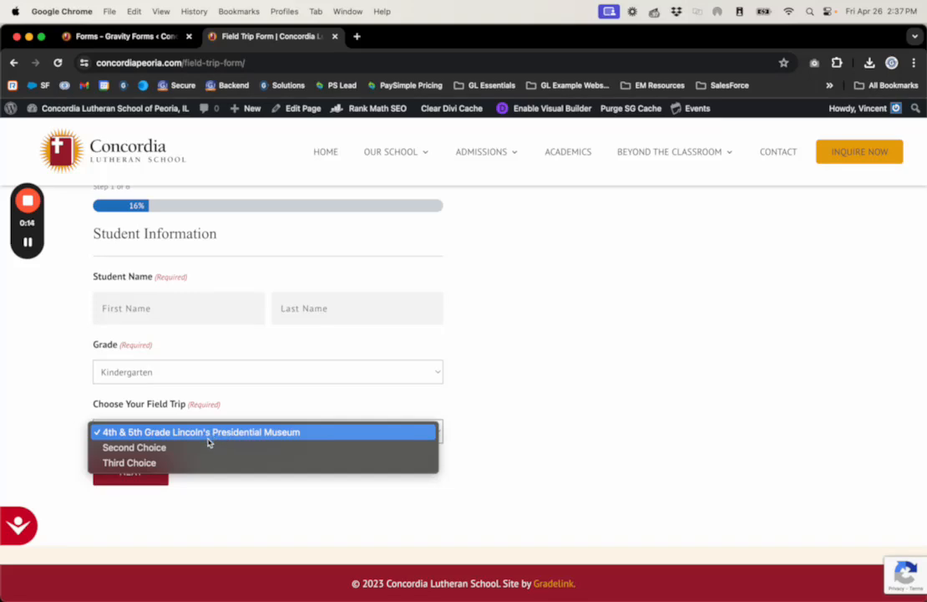
# - Review the options of the Choose Your Field Trip drop-down on the live field trip form
pyautogui.click(301, 427)
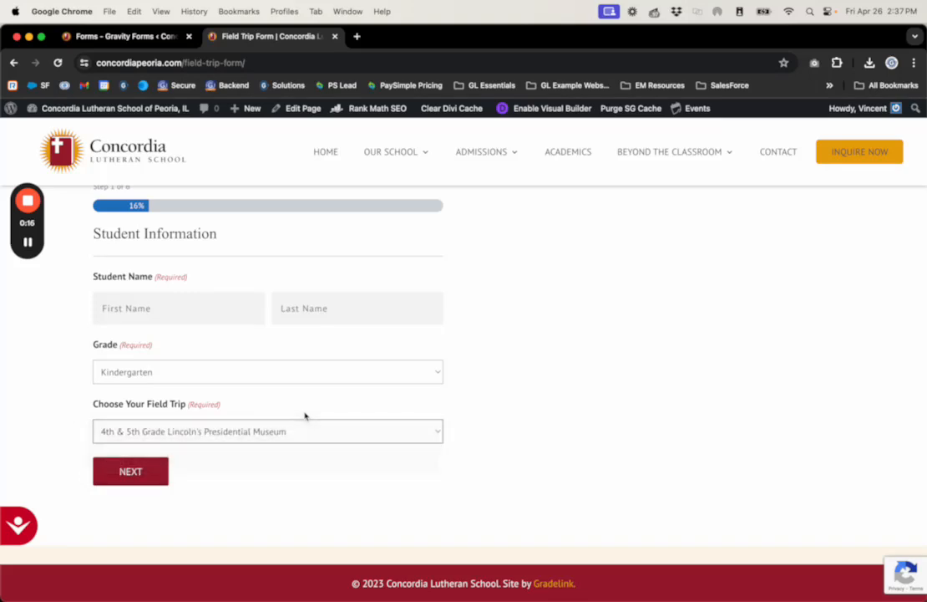
pyautogui.click(256, 432)
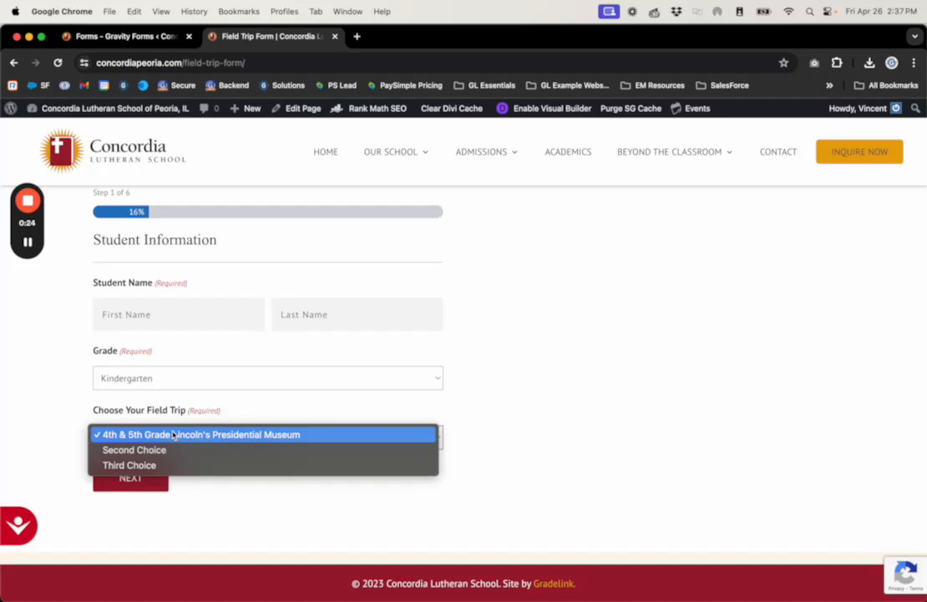
pyautogui.click(205, 451)
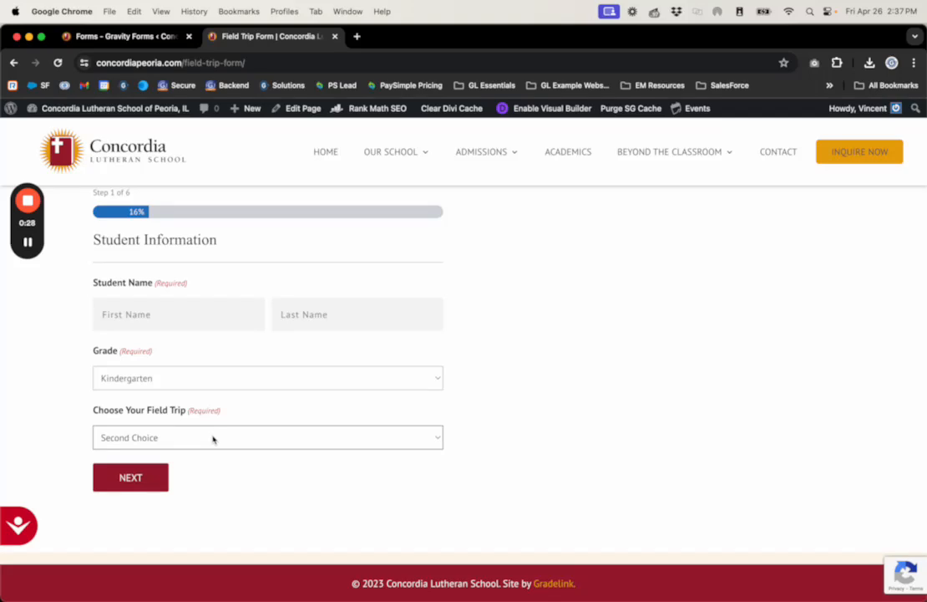
pyautogui.click(134, 441)
pyautogui.click(503, 422)
# - Switch to the Gravity Forms admin page and open the Field Trip Form for editing from the forms list
pyautogui.click(132, 39)
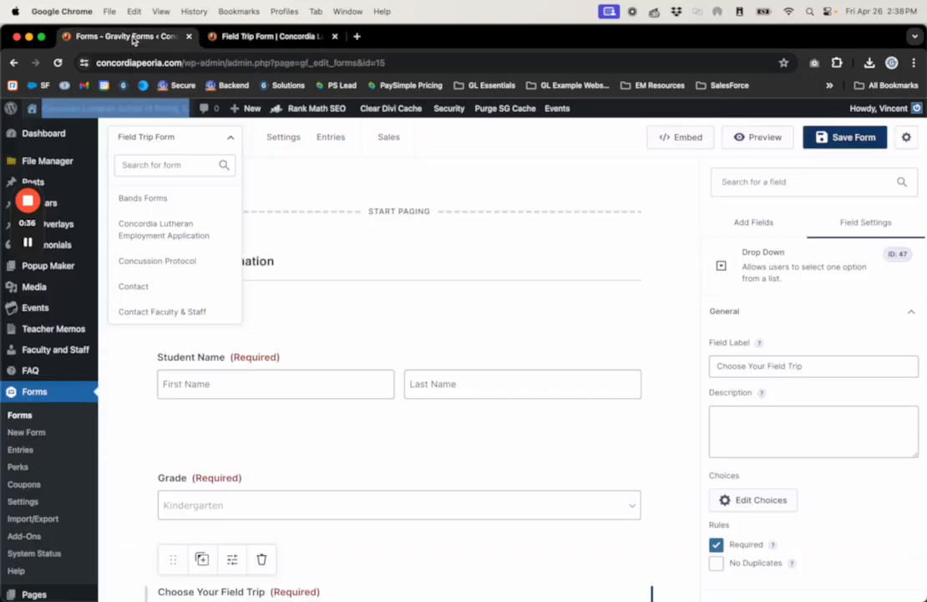
pyautogui.click(32, 398)
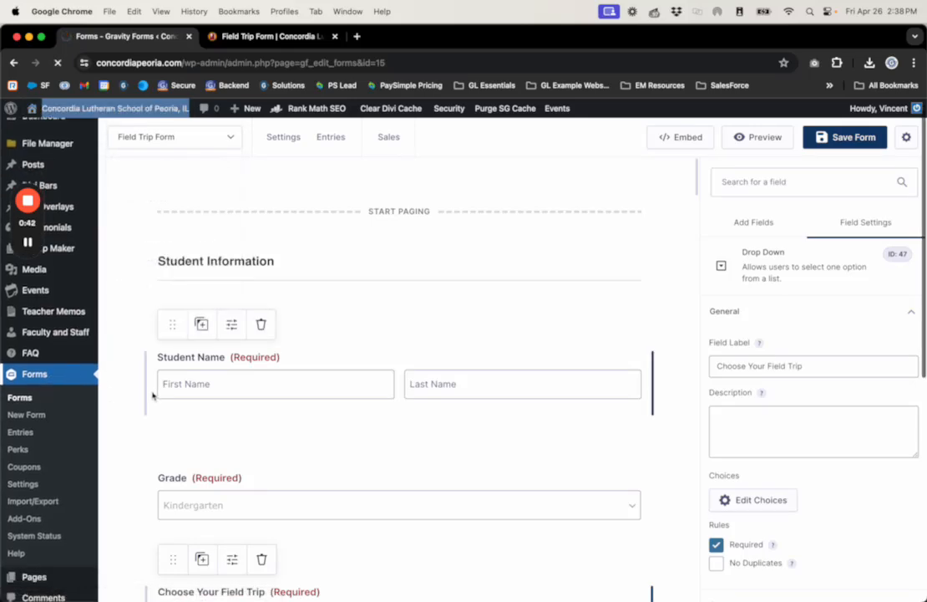
pyautogui.scroll(-6, 264, 434)
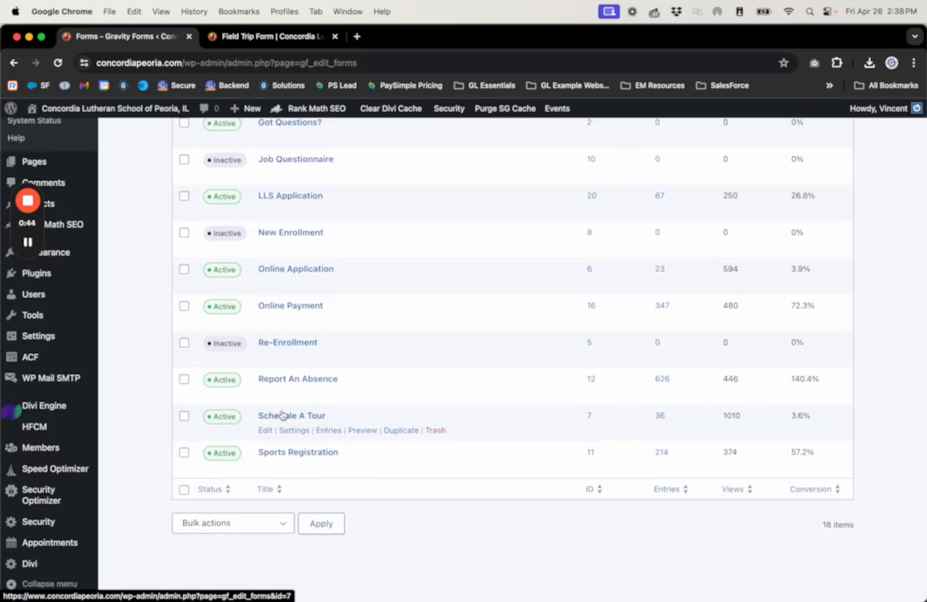
pyautogui.scroll(2, 255, 414)
pyautogui.scroll(3, 276, 412)
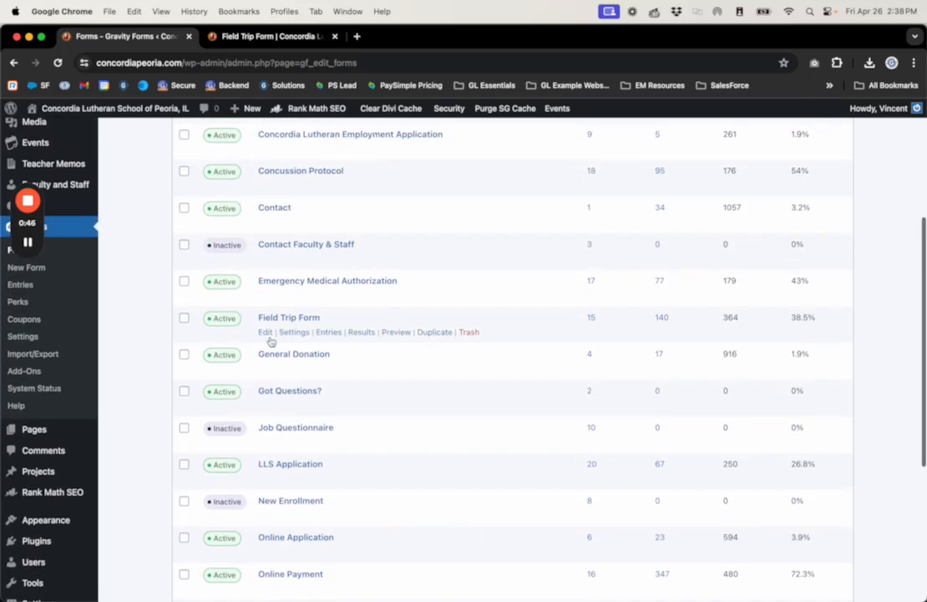
pyautogui.click(265, 333)
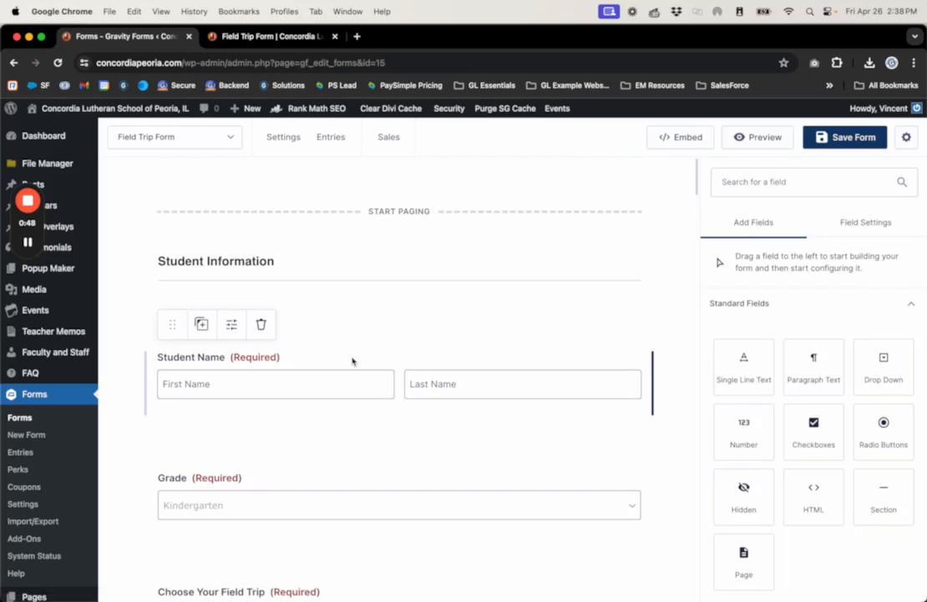
# - Inspect the choices defined for the Choose Your Field Trip drop-down field, then close them
pyautogui.scroll(-5, 334, 384)
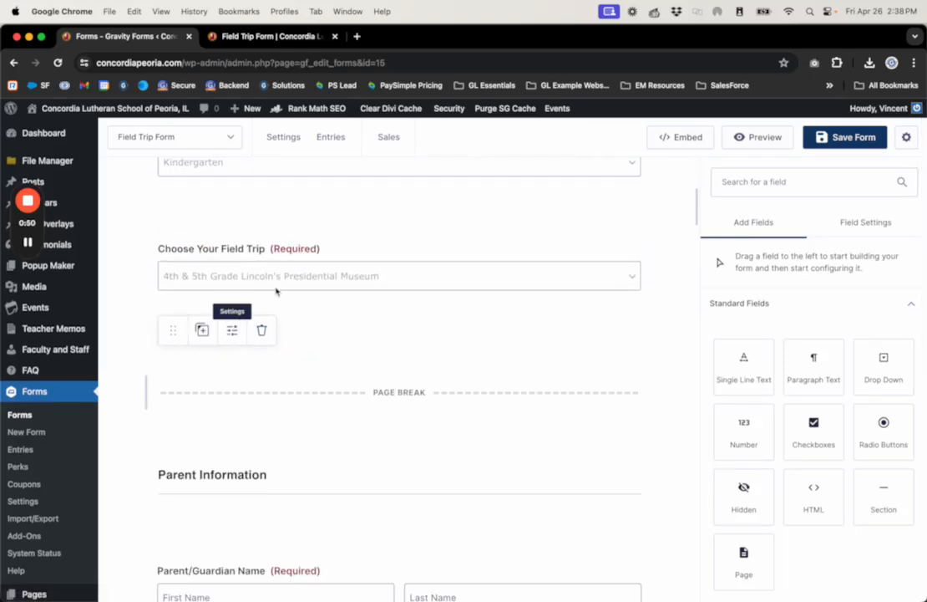
pyautogui.click(230, 269)
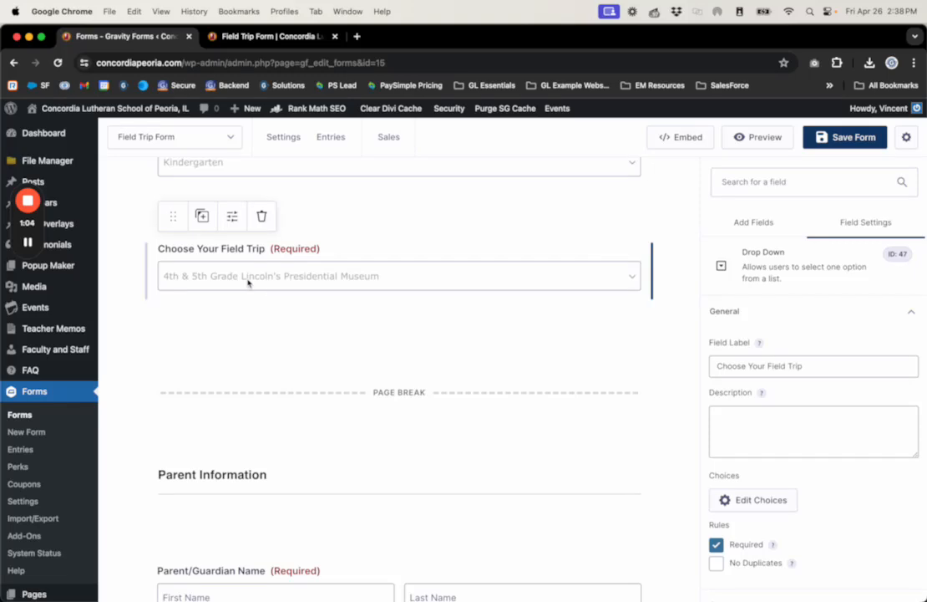
pyautogui.click(722, 500)
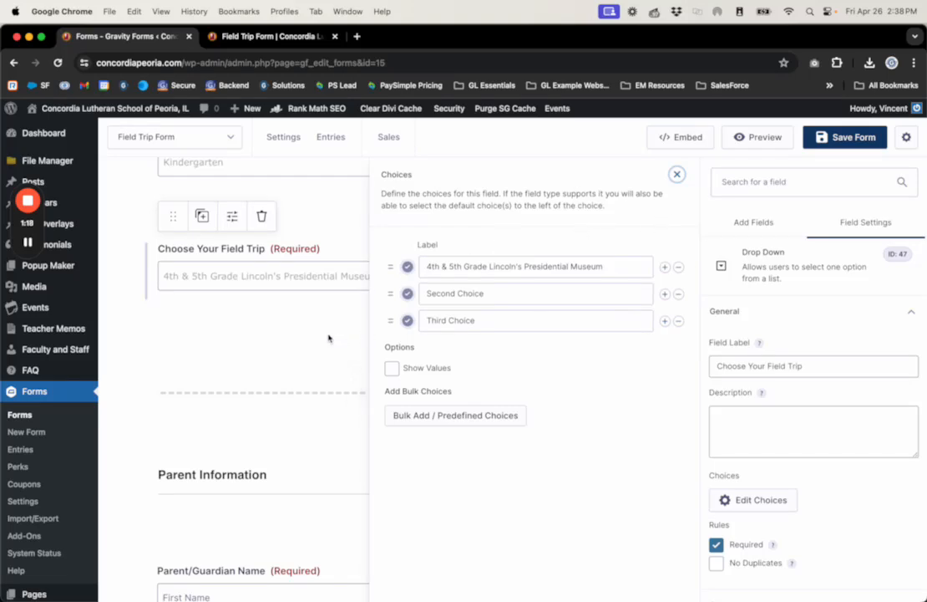
pyautogui.click(249, 298)
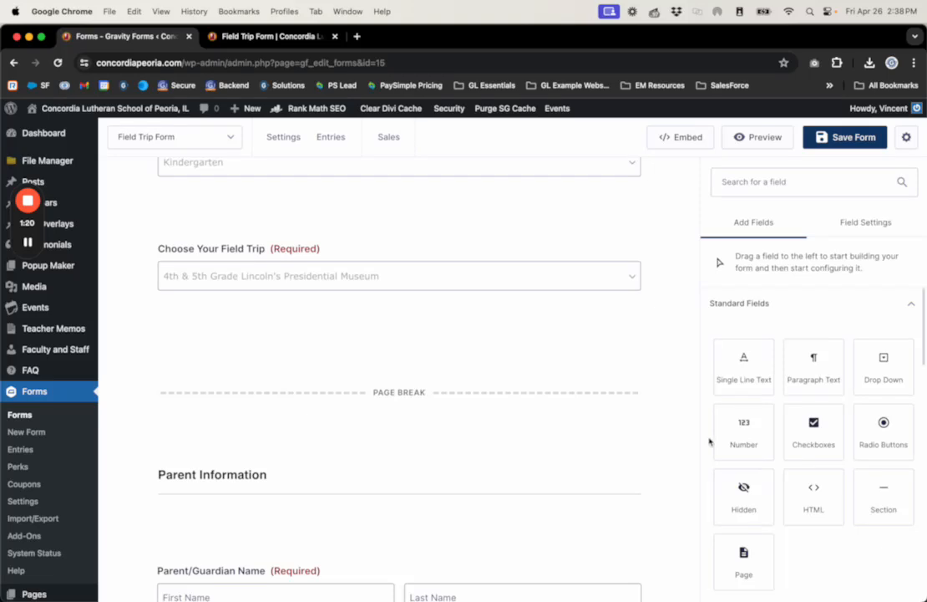
# - Add a Product pricing field directly below the Choose Your Field Trip field, before the page break
pyautogui.scroll(-5, 785, 476)
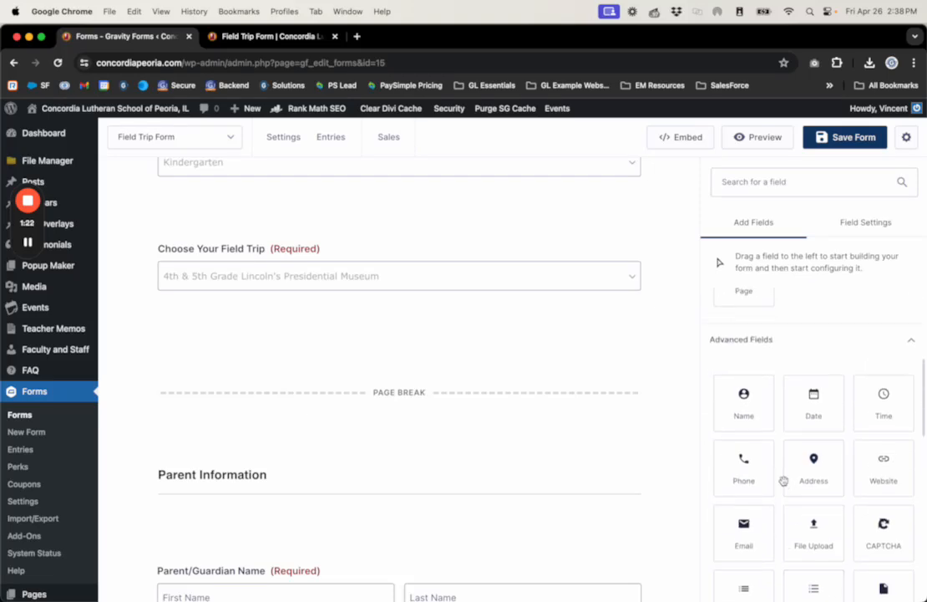
pyautogui.scroll(-3, 784, 485)
pyautogui.scroll(-4, 783, 486)
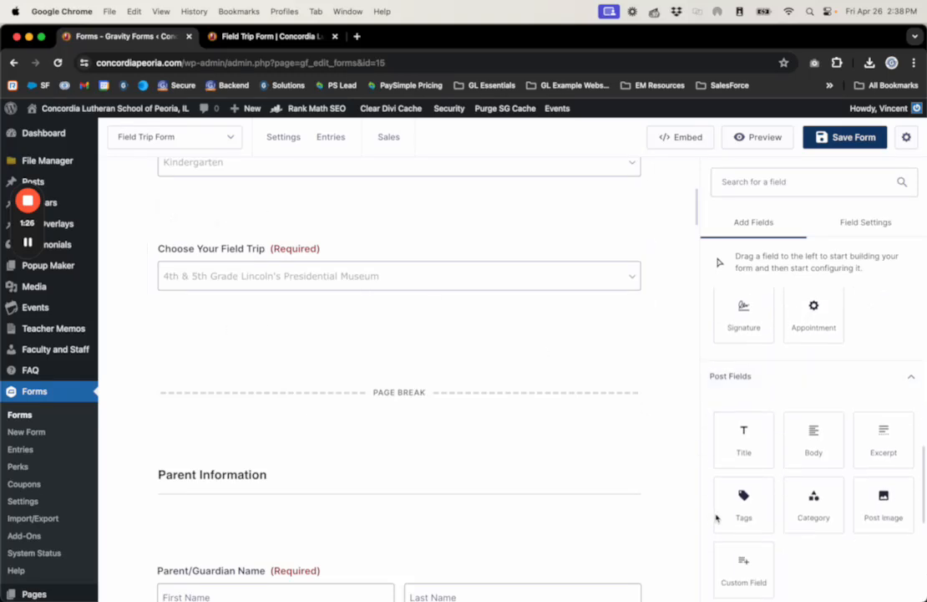
pyautogui.scroll(-5, 744, 501)
pyautogui.scroll(-1, 762, 512)
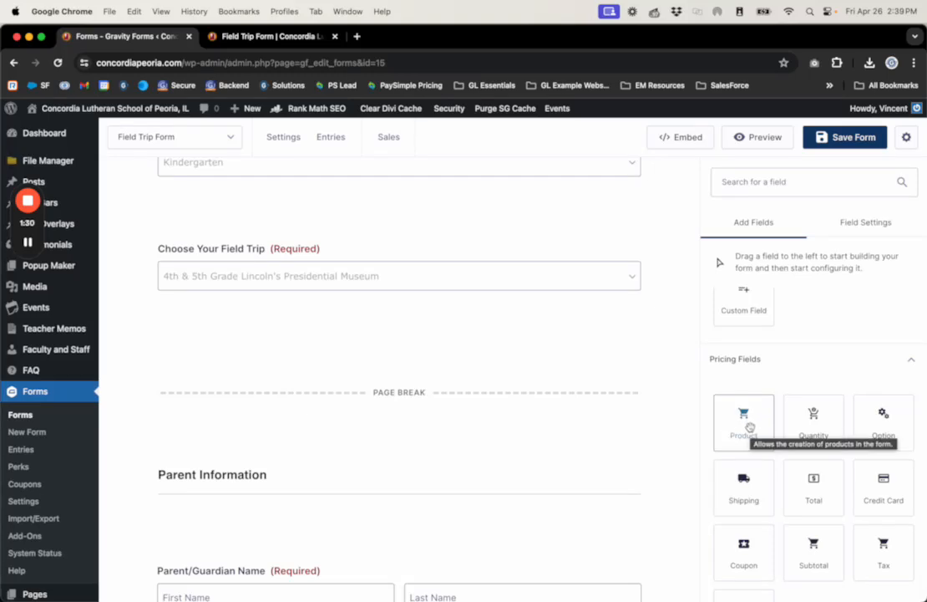
pyautogui.moveTo(748, 426); pyautogui.dragTo(468, 318)
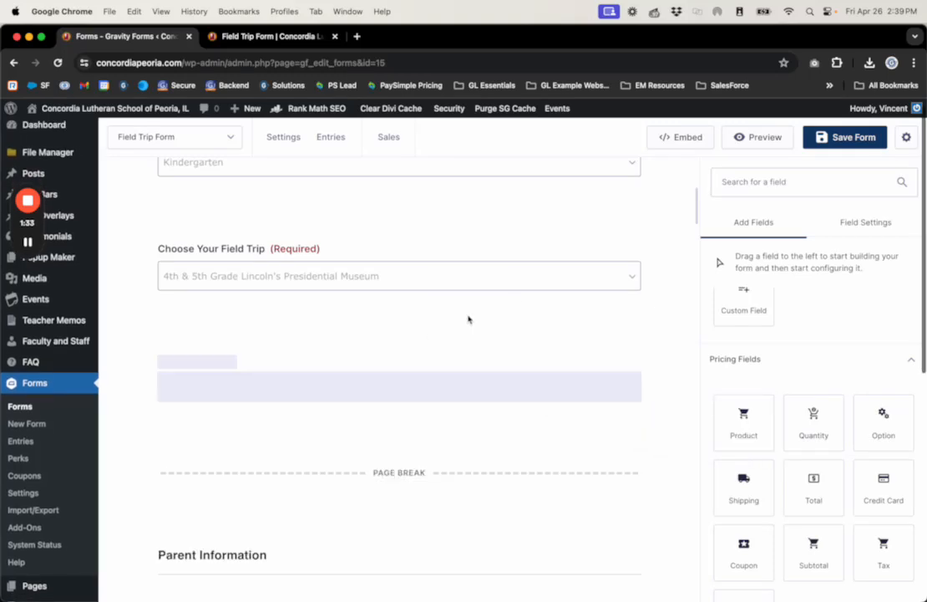
# - Copy the first field trip choice's label and make it the product's field label: "4th & 5th Grade Lincoln's Presidential Museum"
pyautogui.click(308, 284)
pyautogui.click(739, 496)
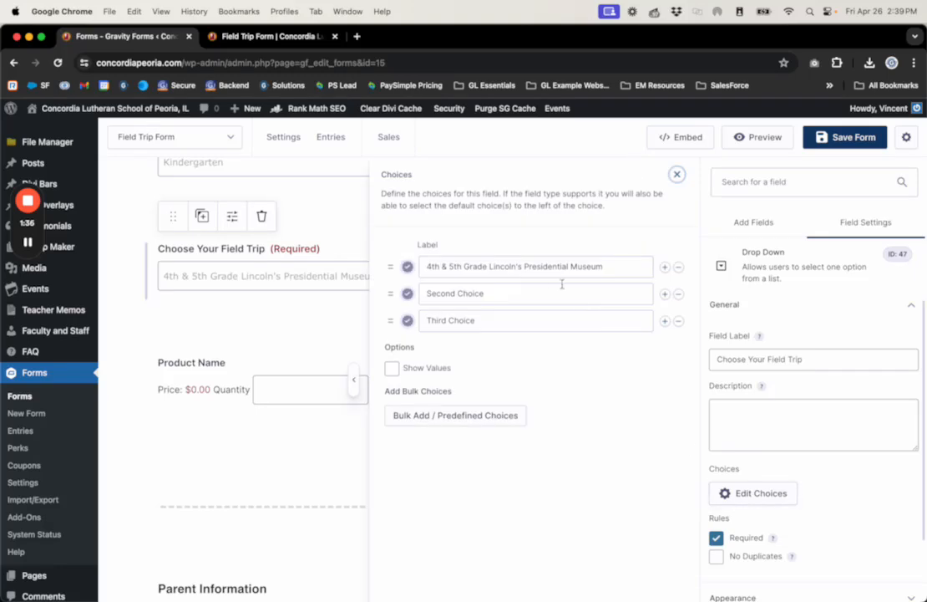
pyautogui.tripleClick(557, 269)
pyautogui.press('super+c')
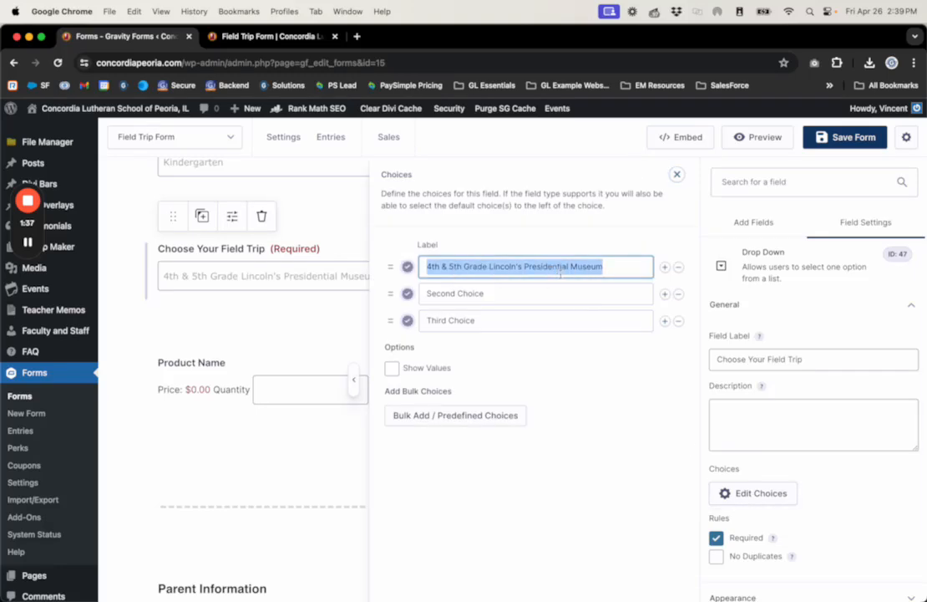
pyautogui.click(232, 386)
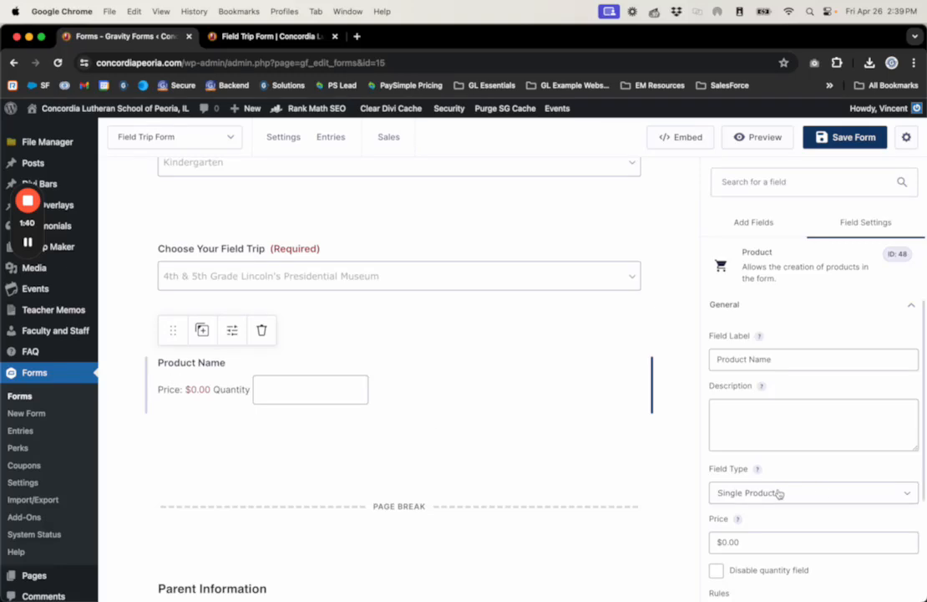
pyautogui.click(771, 359)
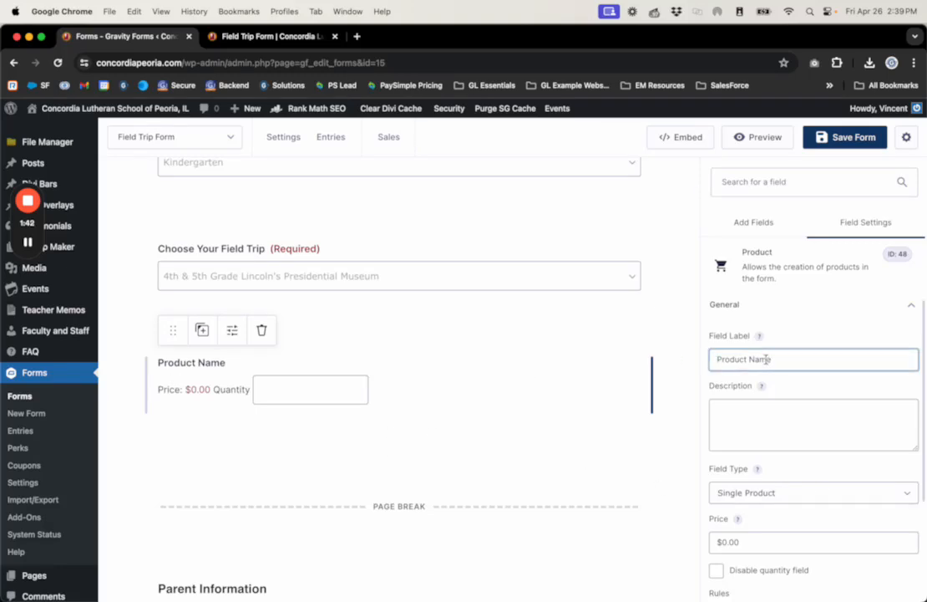
pyautogui.press('super+a')
pyautogui.press('super+v')
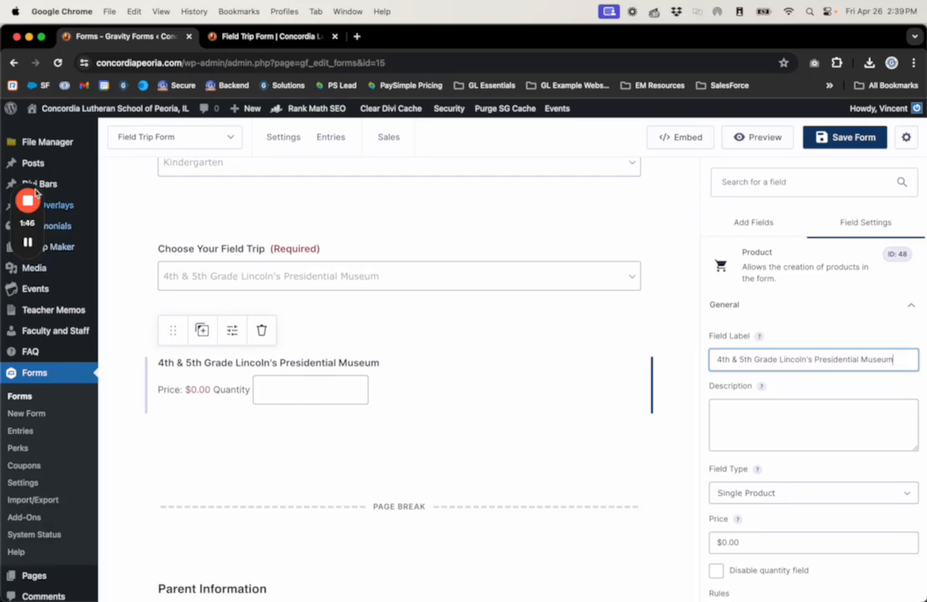
pyautogui.click(28, 242)
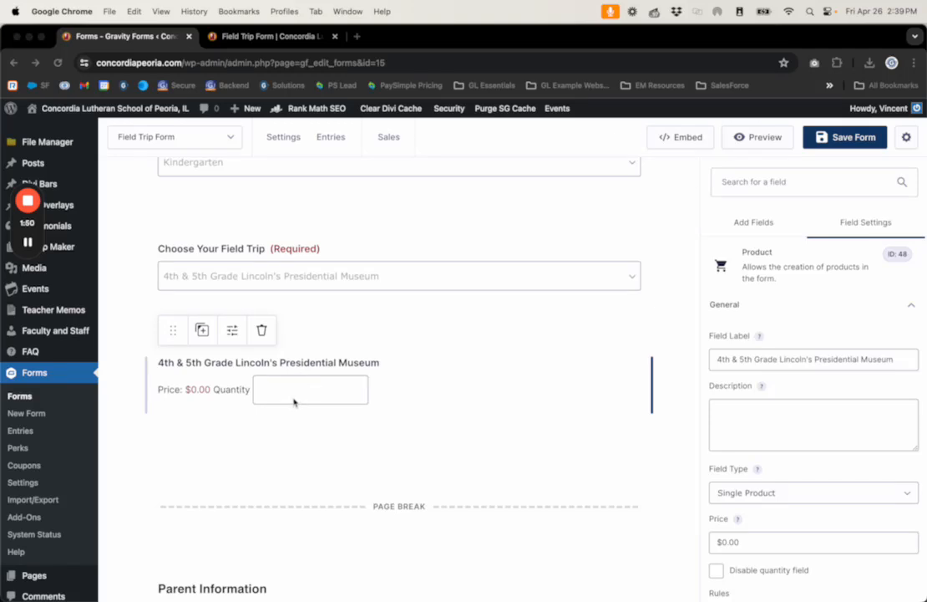
# - Set the museum product's price to $100.00 and disable its quantity field
pyautogui.scroll(-2, 733, 525)
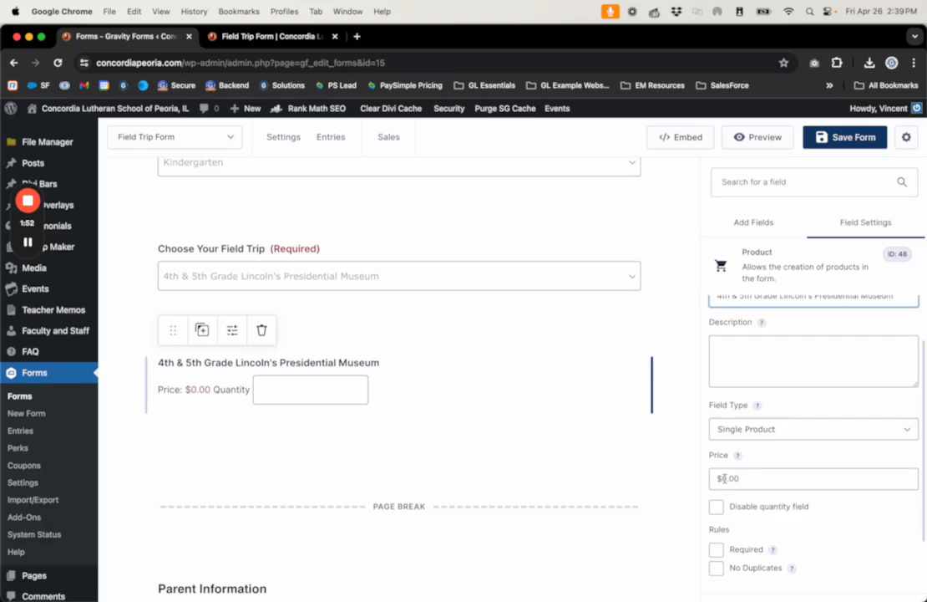
pyautogui.click(723, 478)
pyautogui.write('10')
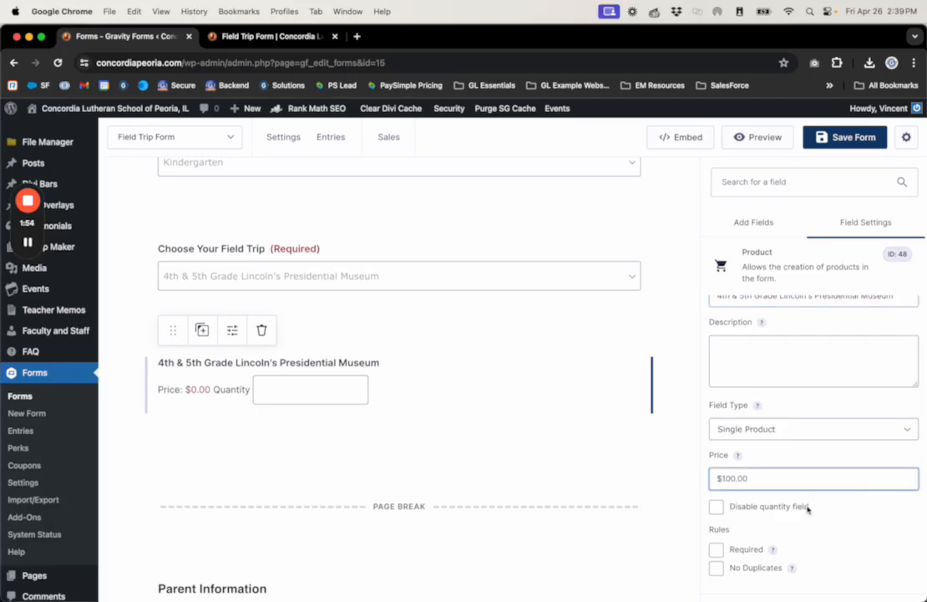
pyautogui.click(837, 532)
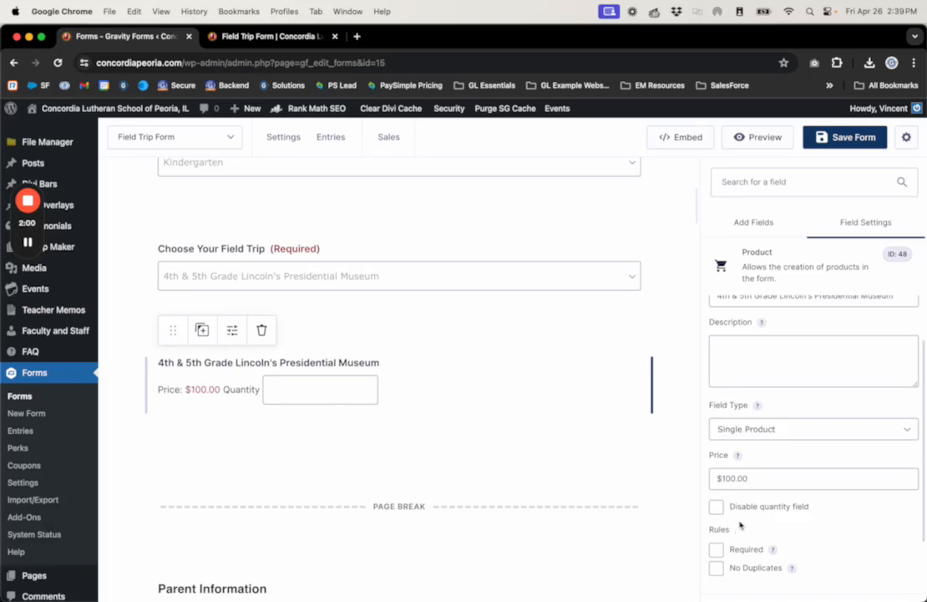
pyautogui.click(718, 509)
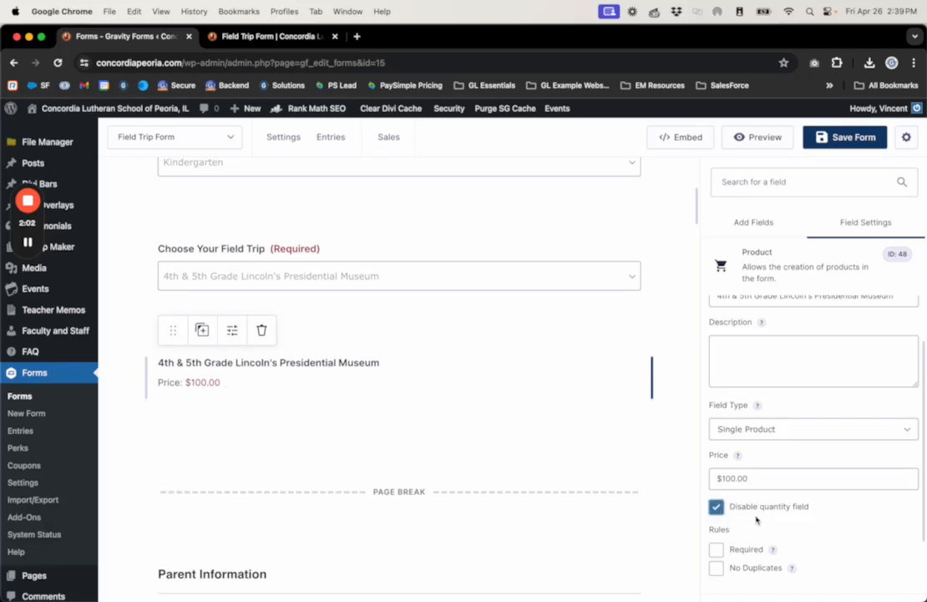
# - Enable conditional logic for the 4th & 5th Grade Lincoln's Presidential Museum product field
pyautogui.scroll(-2, 763, 511)
pyautogui.scroll(-1, 764, 511)
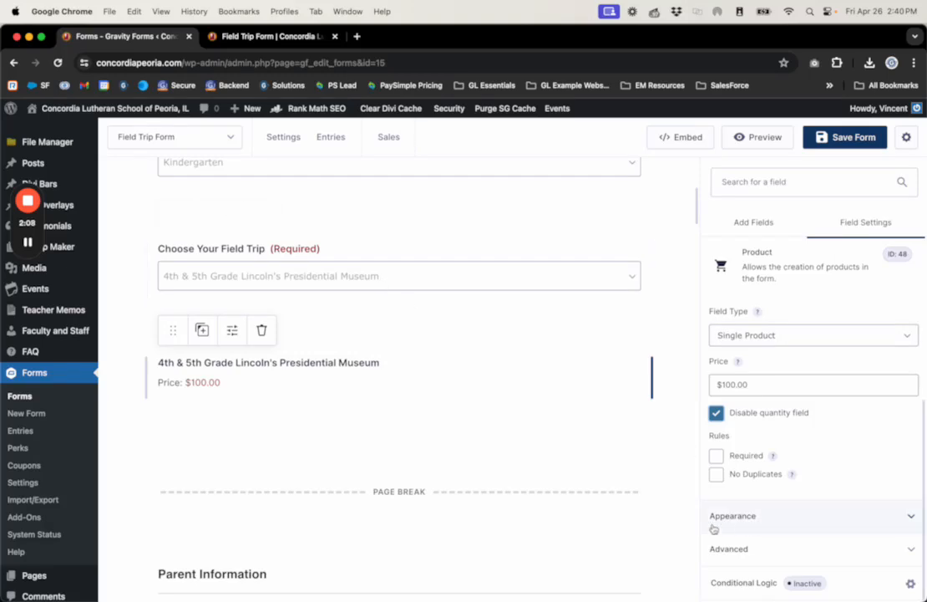
pyautogui.click(735, 584)
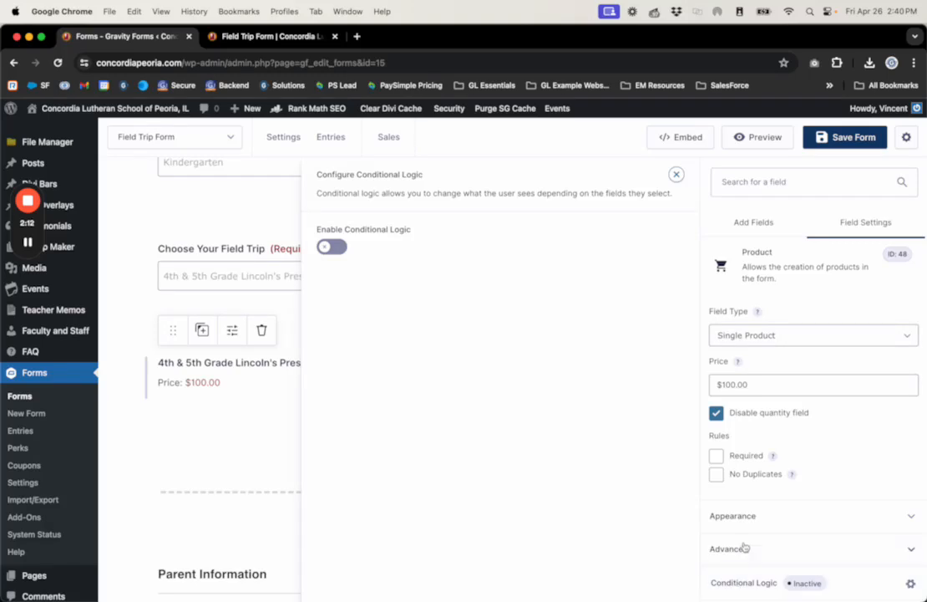
pyautogui.scroll(-3, 743, 535)
pyautogui.scroll(3, 752, 568)
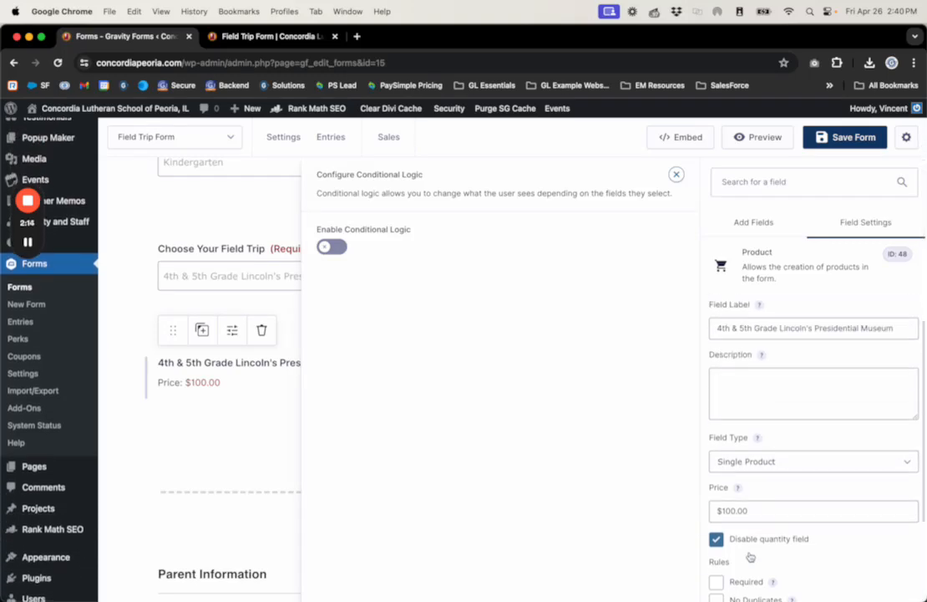
pyautogui.scroll(-3, 750, 556)
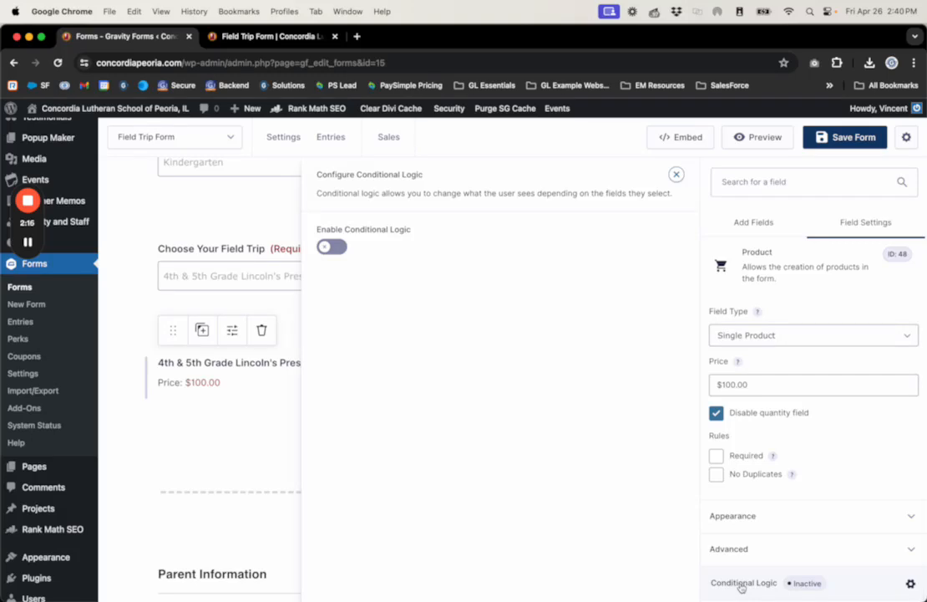
pyautogui.click(332, 249)
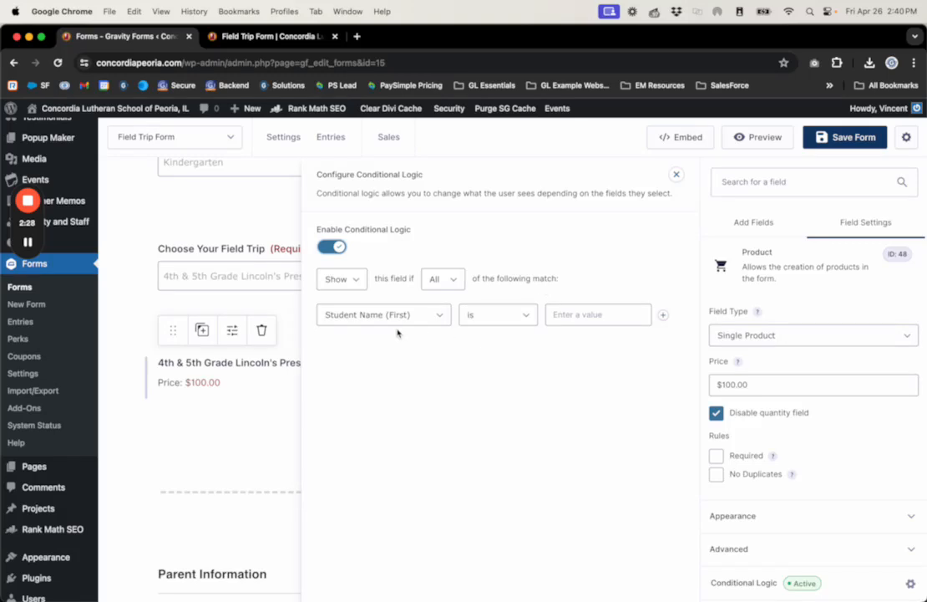
# - Show the museum product only if Choose Your Field Trip is "4th & 5th Grade Lincoln's Presidential Museum", and save the form
pyautogui.click(352, 316)
pyautogui.scroll(-2, 398, 535)
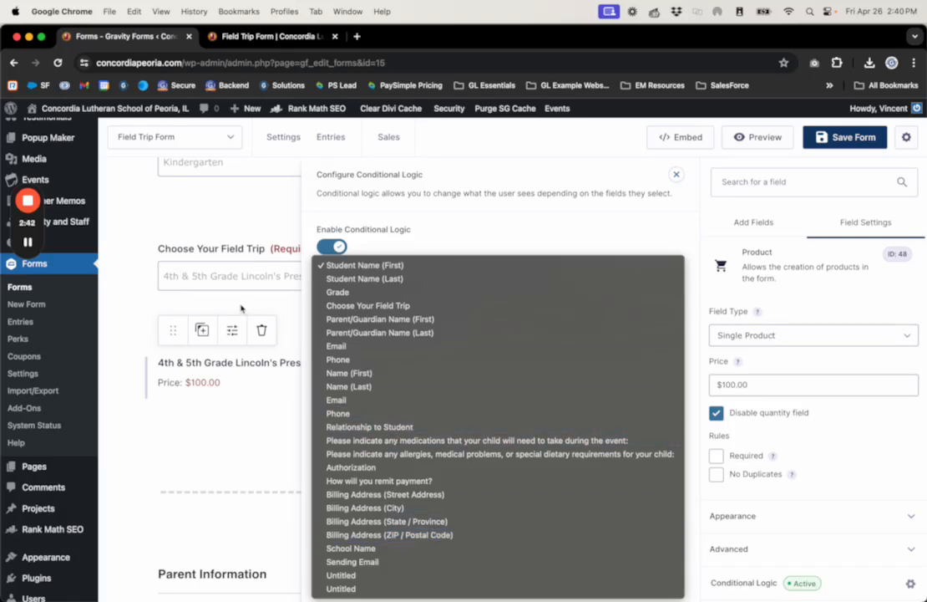
pyautogui.click(31, 247)
pyautogui.click(31, 247)
pyautogui.click(355, 322)
pyautogui.click(355, 315)
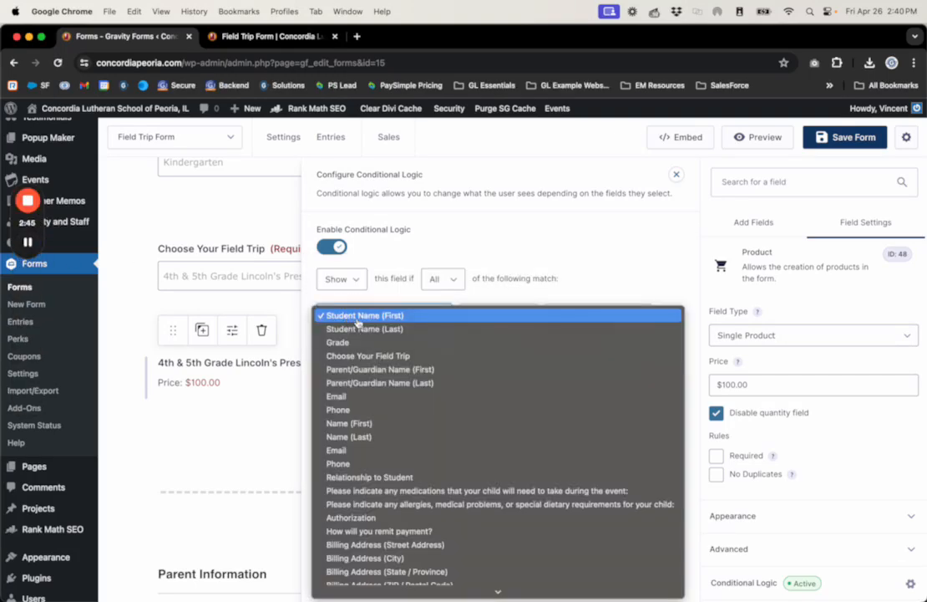
pyautogui.click(364, 355)
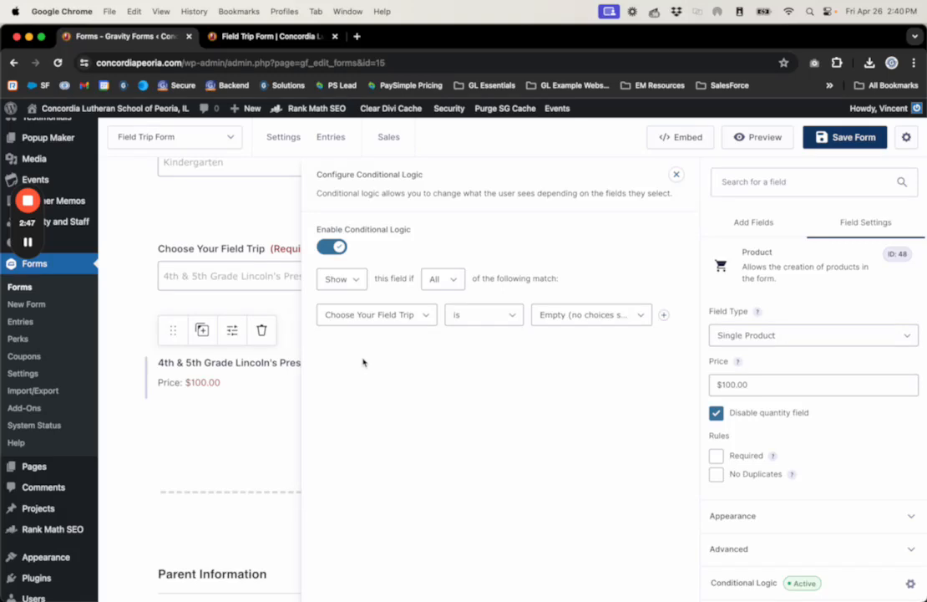
pyautogui.click(550, 316)
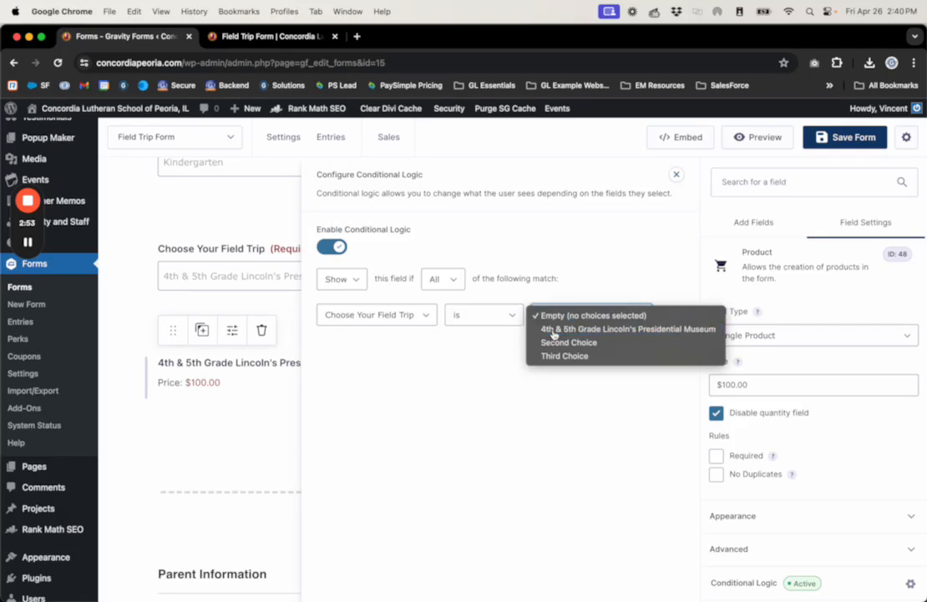
pyautogui.click(553, 331)
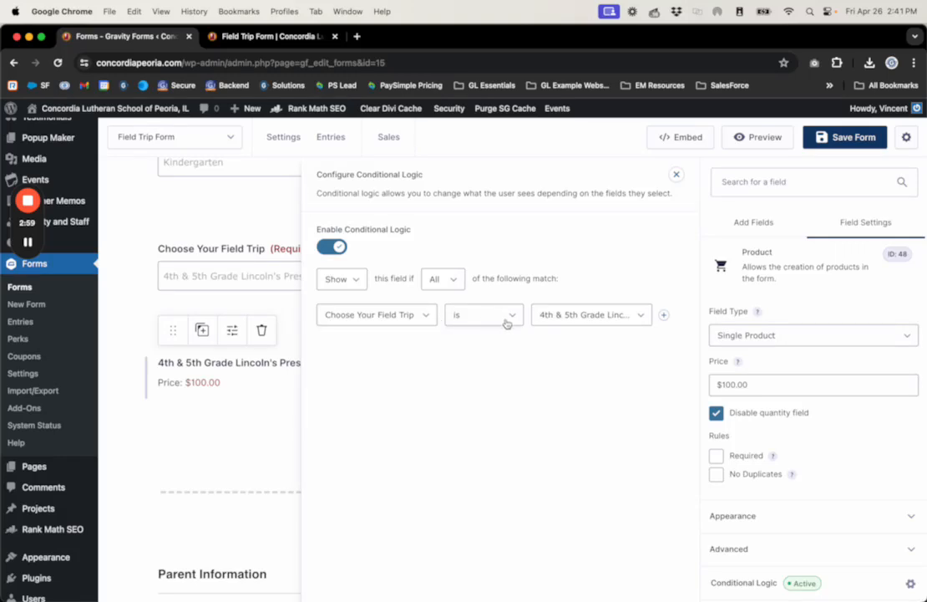
pyautogui.scroll(-1, 565, 324)
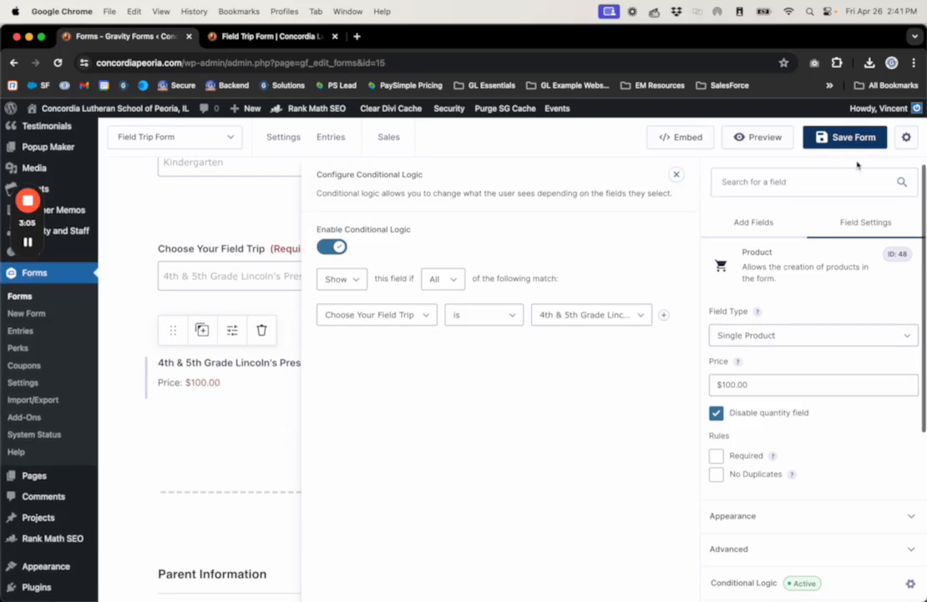
pyautogui.click(847, 137)
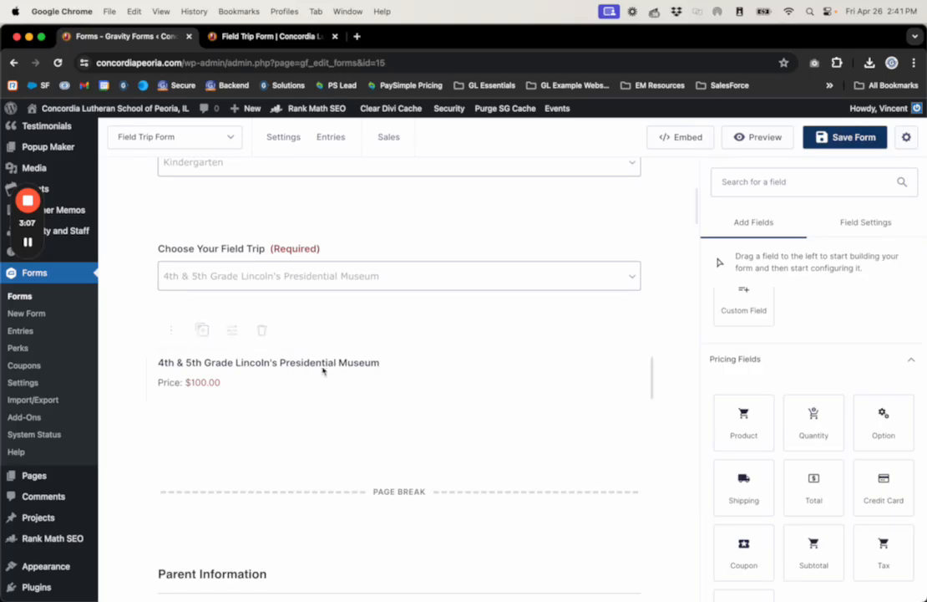
# - Reload the live Field Trip Form page and check the product name and price shown for the Lincoln's Presidential Museum trip
pyautogui.click(270, 39)
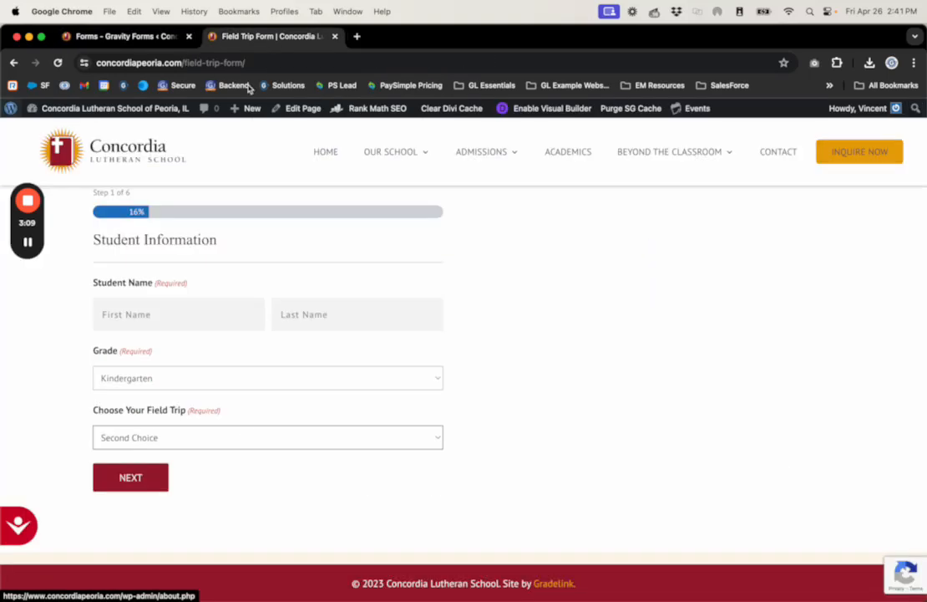
pyautogui.click(57, 62)
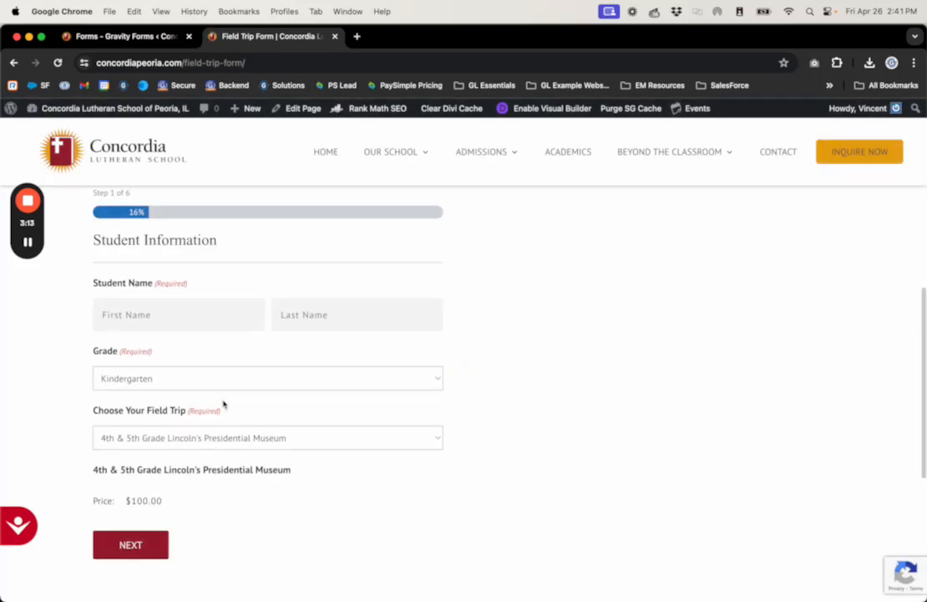
pyautogui.click(179, 365)
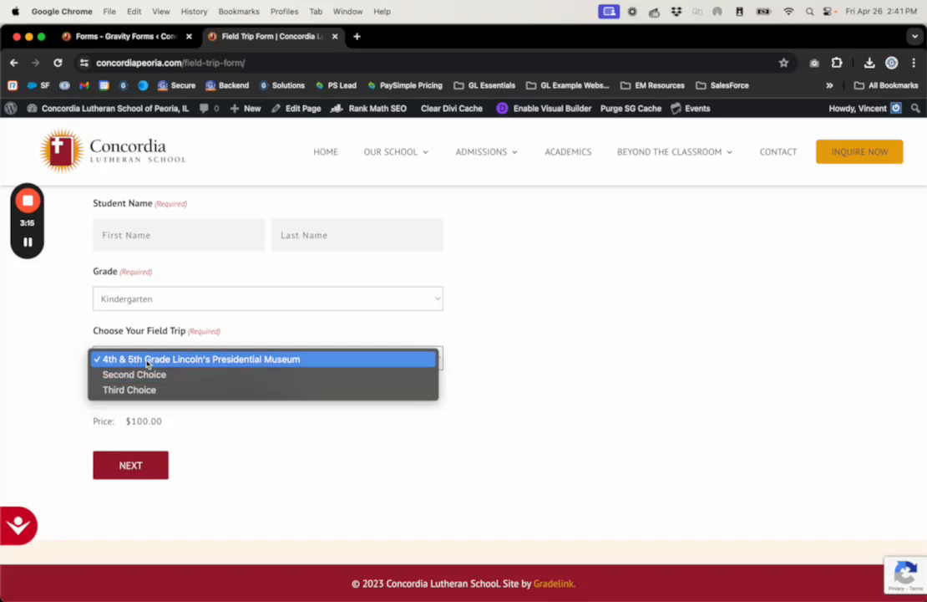
pyautogui.click(140, 361)
pyautogui.moveTo(94, 390); pyautogui.dragTo(241, 446)
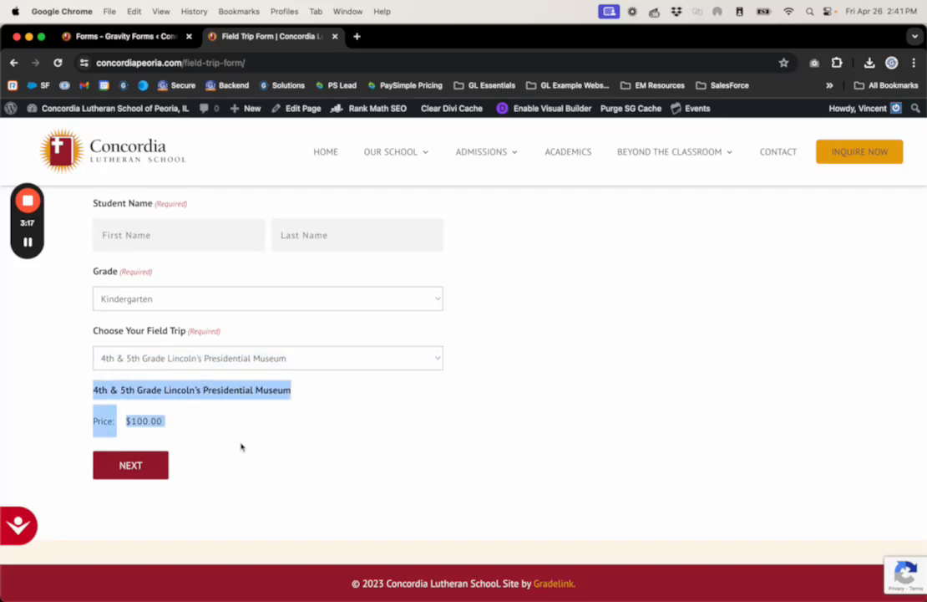
pyautogui.click(168, 426)
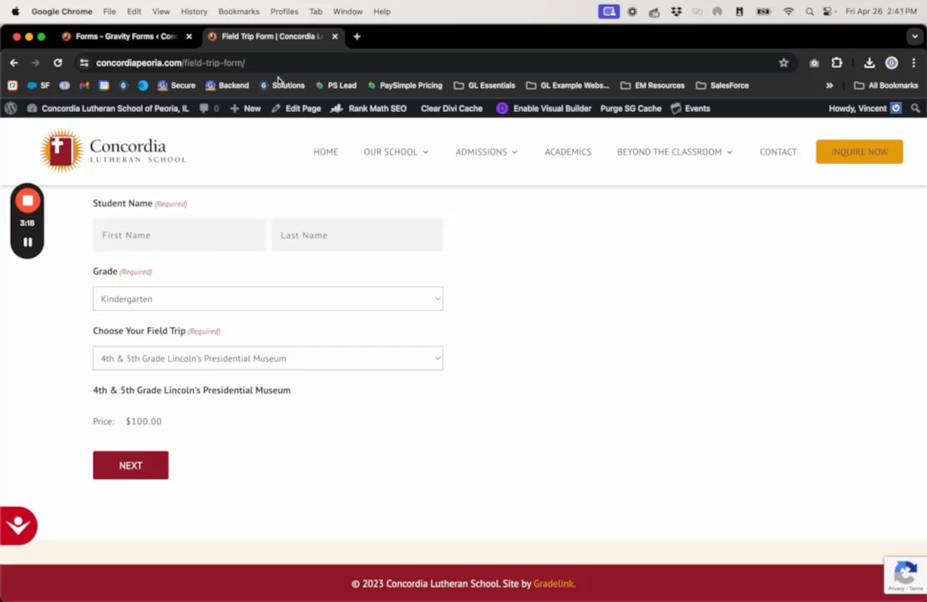
# - Return to the form editor and add a Total pricing field below the Convenience Fee field
pyautogui.click(113, 37)
pyautogui.scroll(-10, 513, 476)
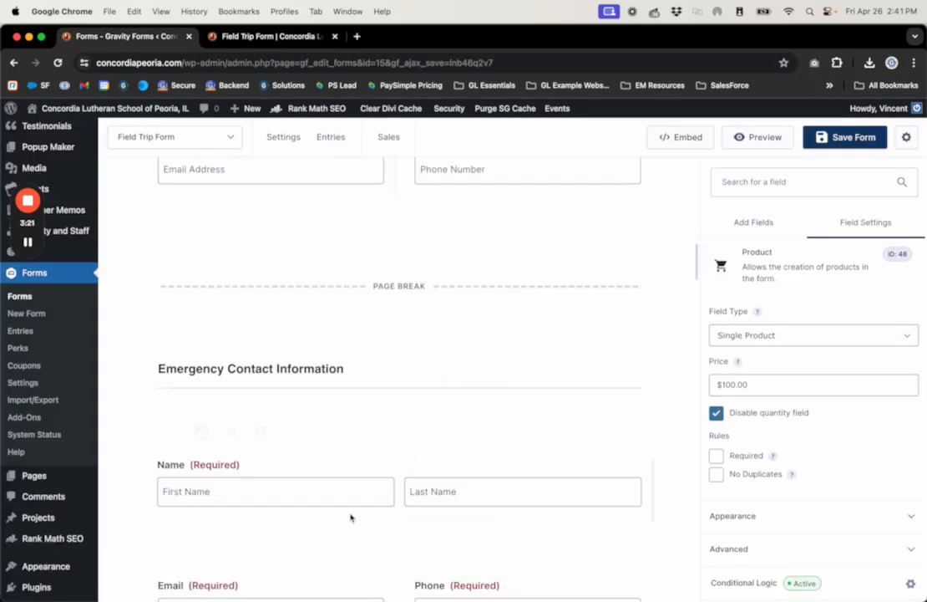
pyautogui.click(761, 228)
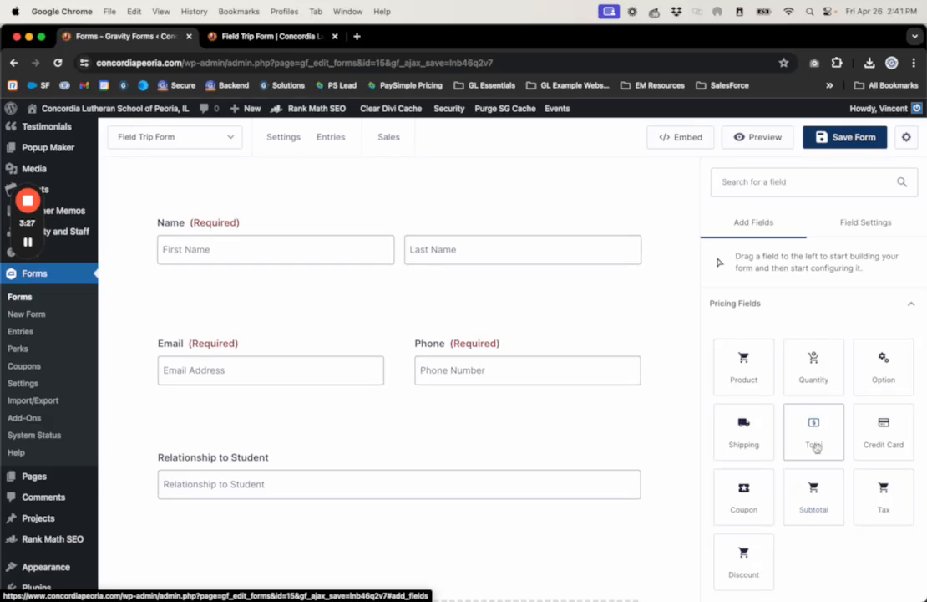
pyautogui.moveTo(807, 446); pyautogui.dragTo(589, 497)
pyautogui.scroll(-20, 590, 501)
pyautogui.moveTo(589, 502); pyautogui.dragTo(416, 407)
pyautogui.scroll(2, 360, 395)
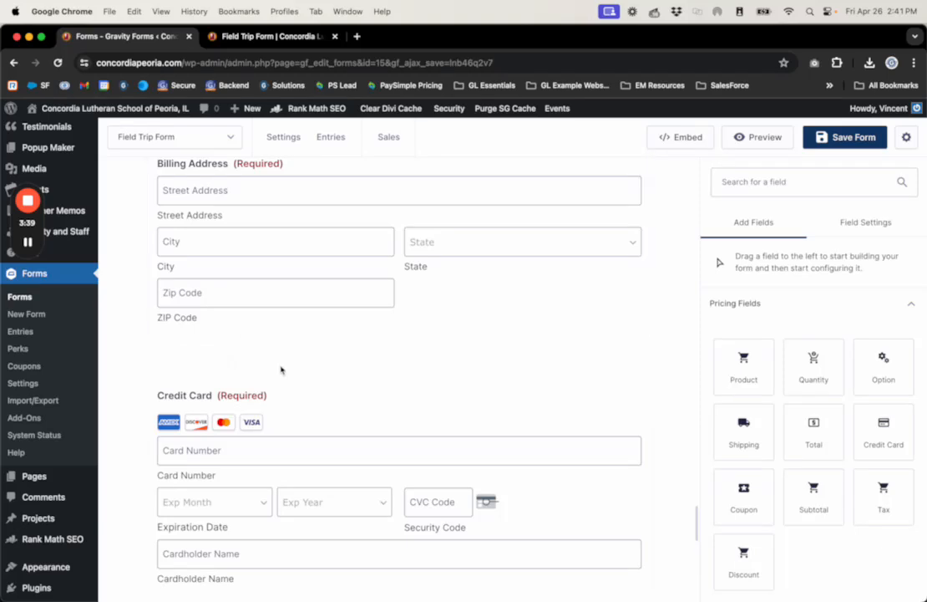
# - Delete the two untitled drop-down fields above the Submit button at the end of the form
pyautogui.scroll(-10, 284, 370)
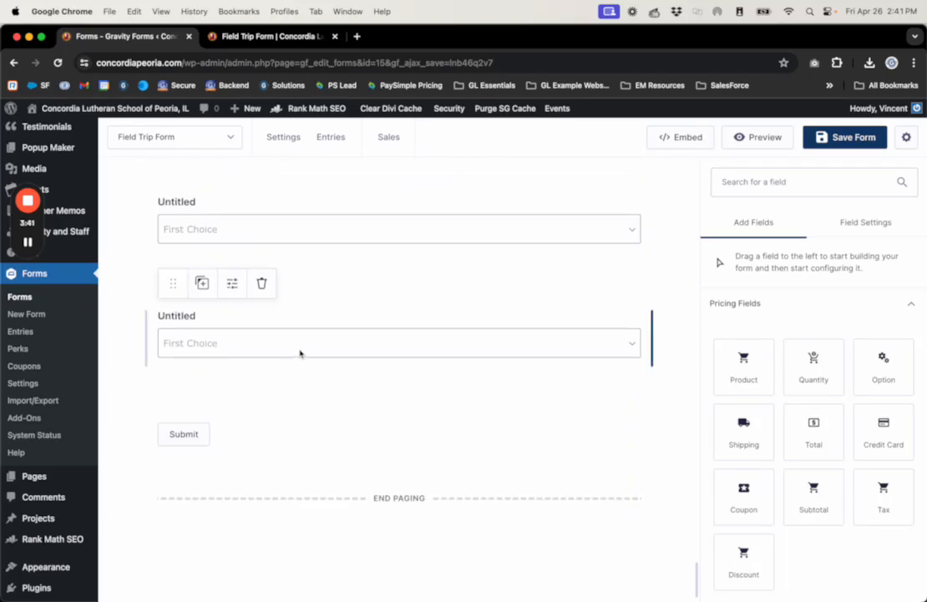
pyautogui.click(300, 352)
pyautogui.click(261, 283)
pyautogui.click(577, 157)
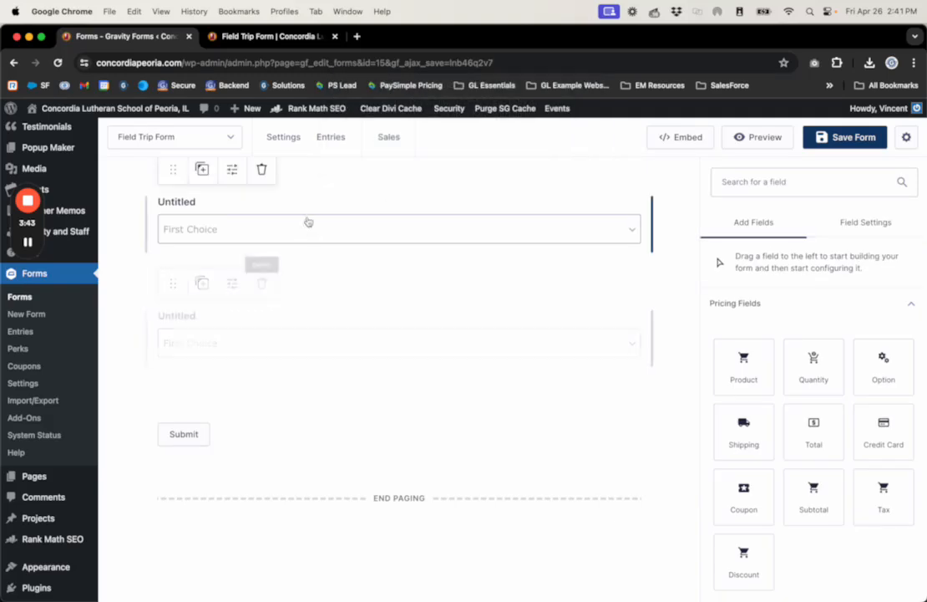
pyautogui.click(275, 244)
pyautogui.click(252, 306)
pyautogui.click(261, 271)
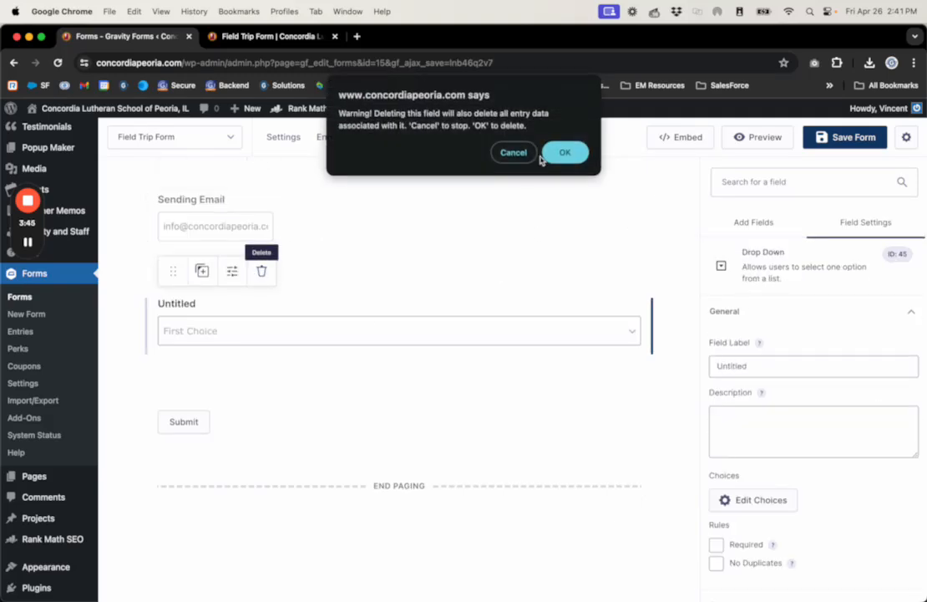
pyautogui.click(551, 154)
# - Delete the duplicate Total field directly below the Convenience Fee field
pyautogui.scroll(10, 399, 437)
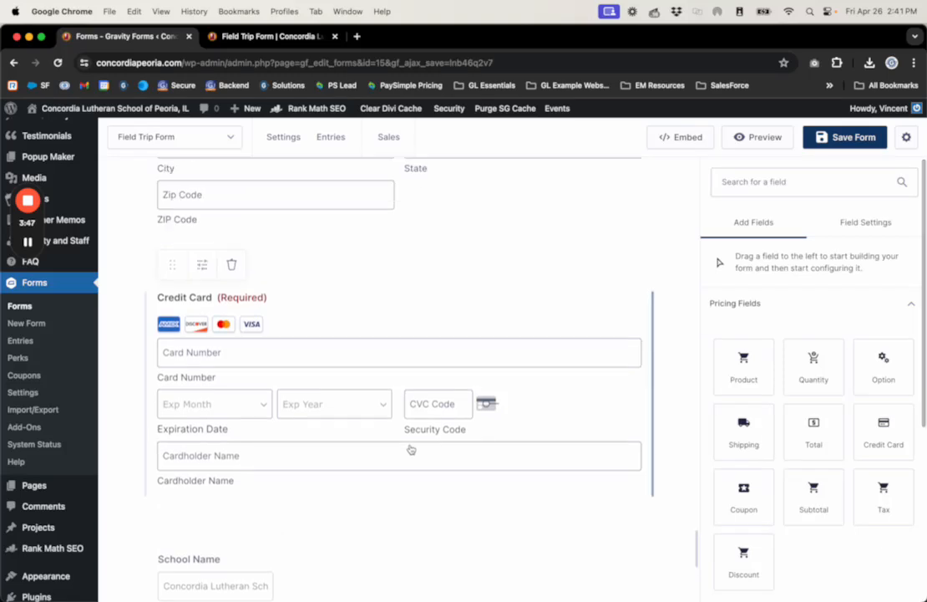
pyautogui.click(227, 333)
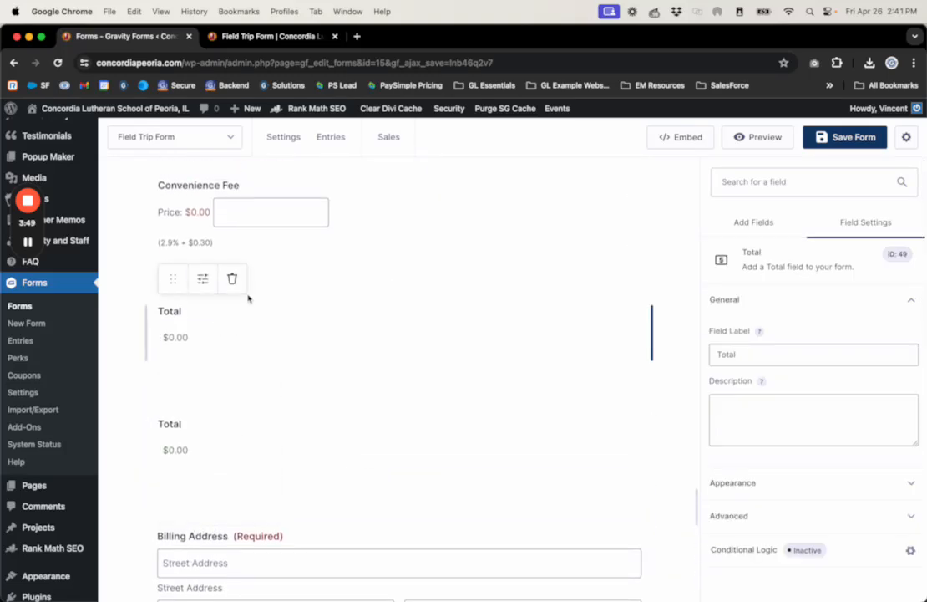
pyautogui.click(233, 278)
pyautogui.click(558, 152)
# - Add a second Product pricing field below the 4th & 5th Grade Lincoln's Presidential Museum product, before the page break
pyautogui.scroll(20, 418, 293)
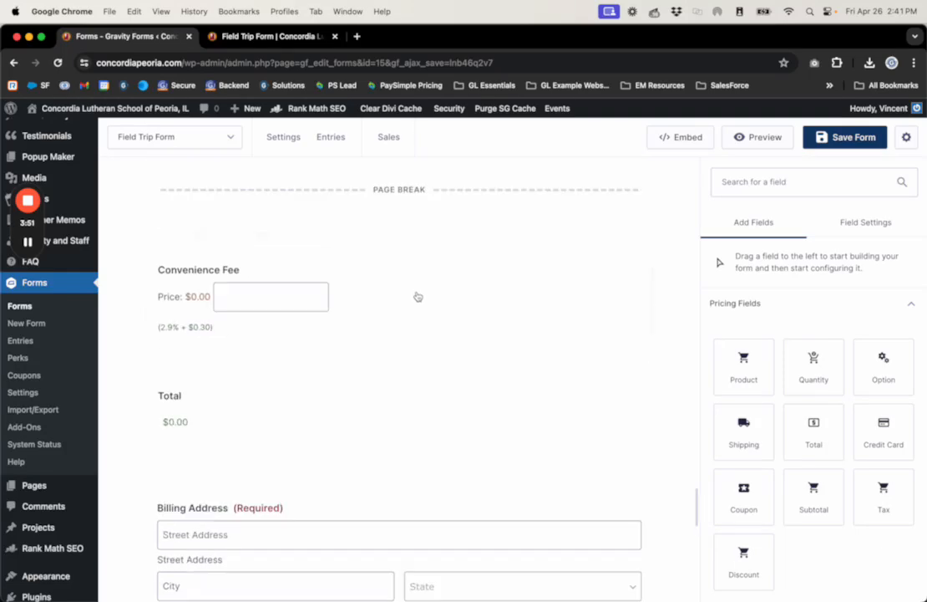
pyautogui.scroll(10, 386, 316)
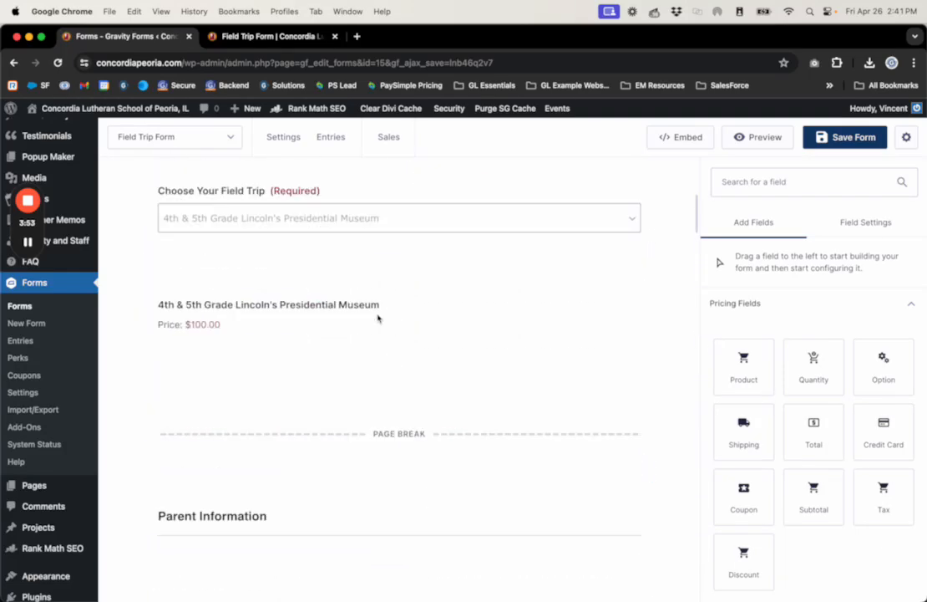
pyautogui.scroll(-5, 360, 331)
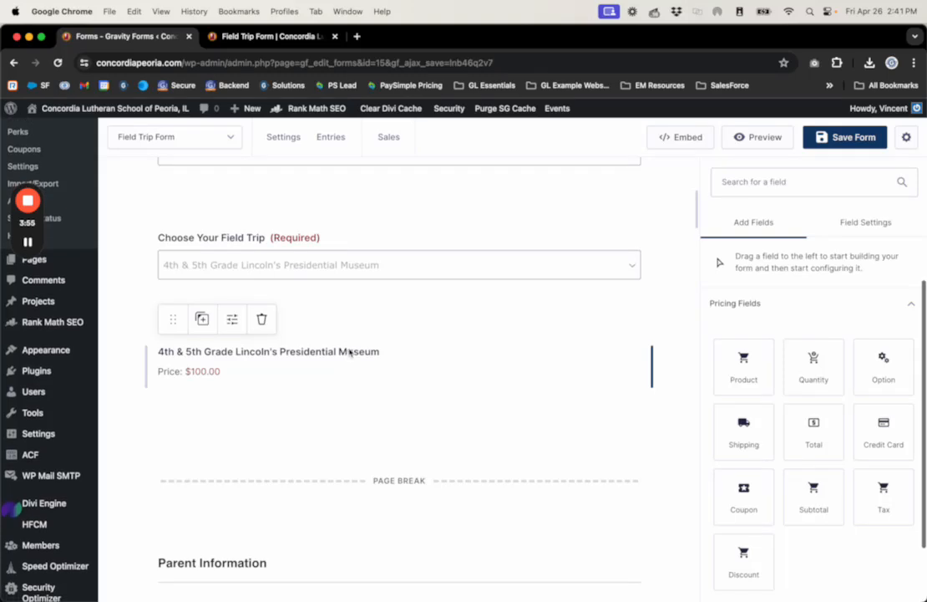
pyautogui.click(344, 354)
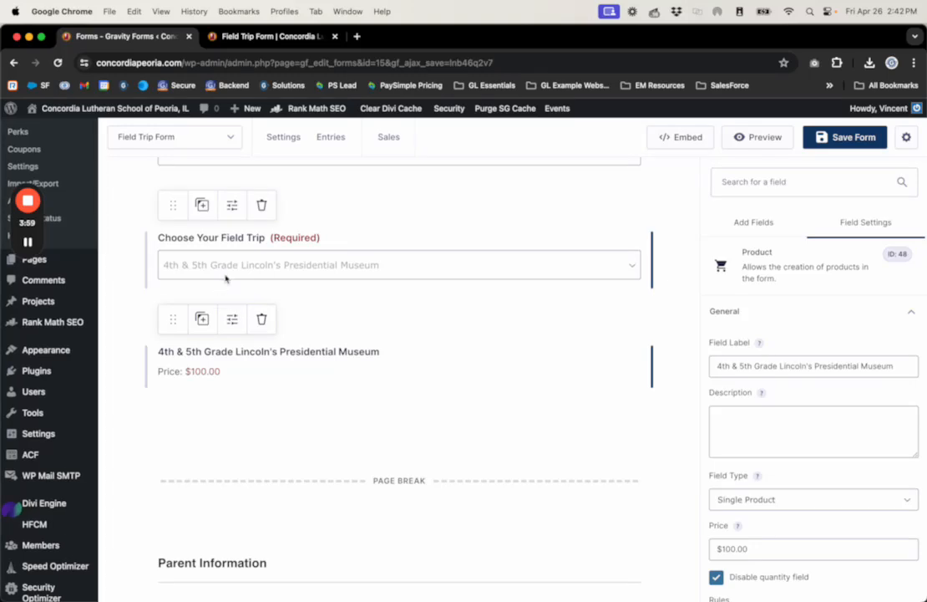
pyautogui.click(342, 270)
pyautogui.click(533, 347)
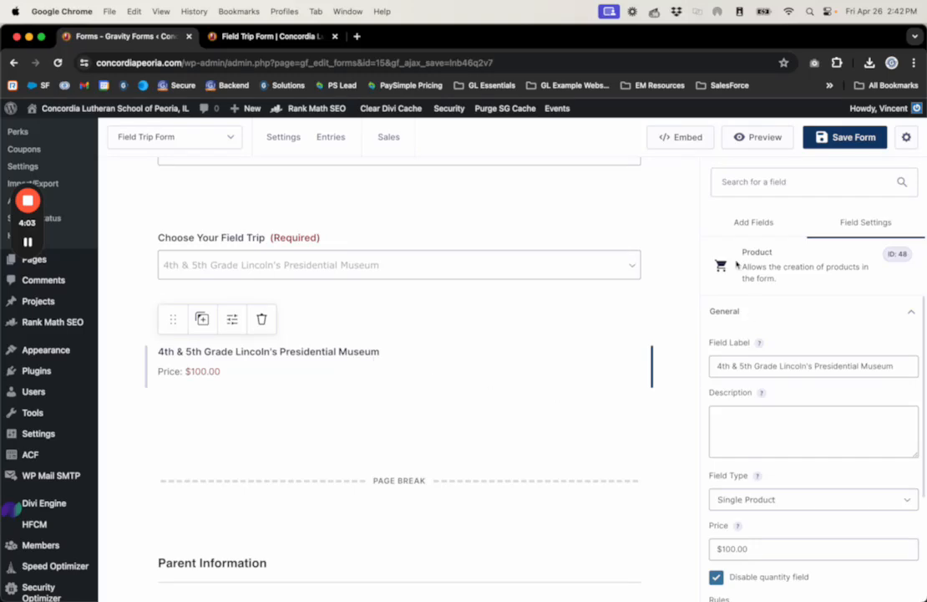
pyautogui.click(749, 227)
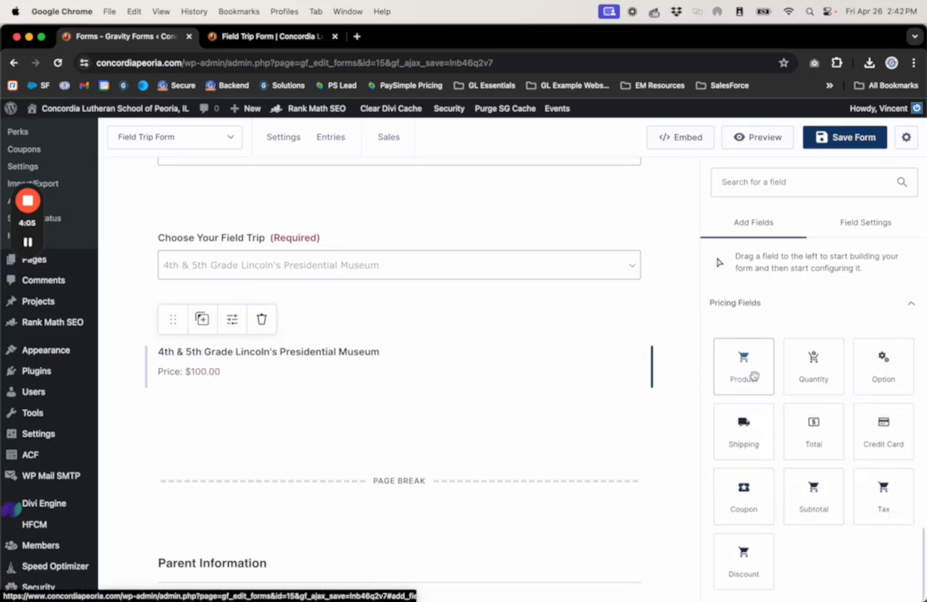
pyautogui.moveTo(753, 377); pyautogui.dragTo(413, 412)
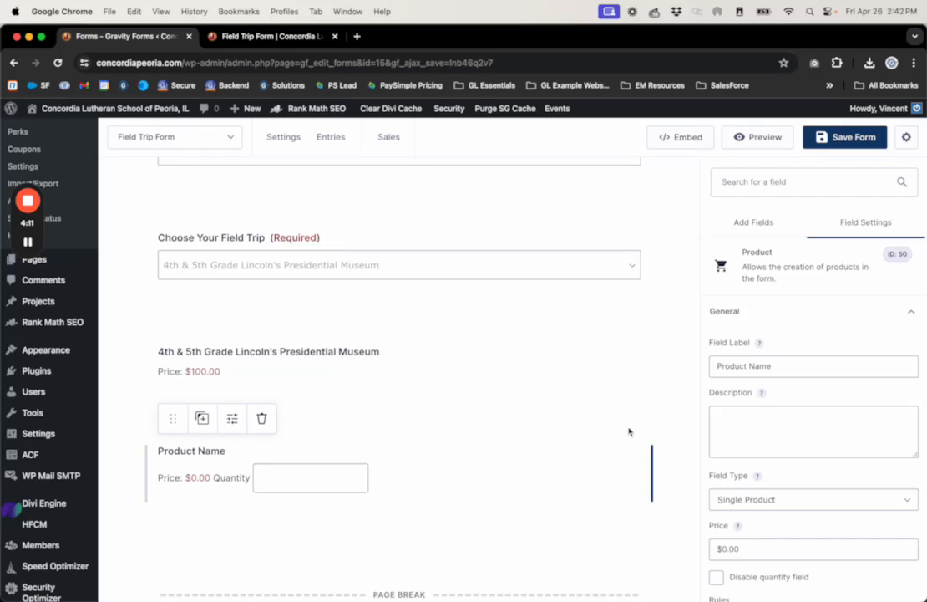
# - Change the new product's field type to Drop Down and label it "Choose Your Field Trip", copied from the existing trip field
pyautogui.click(269, 271)
pyautogui.tripleClick(752, 365)
pyautogui.press('super+c')
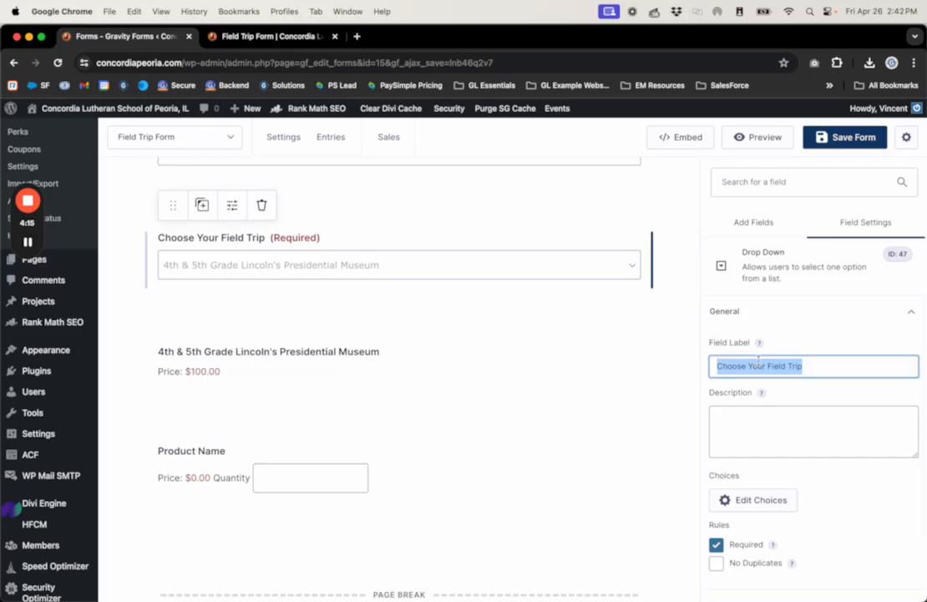
pyautogui.click(327, 462)
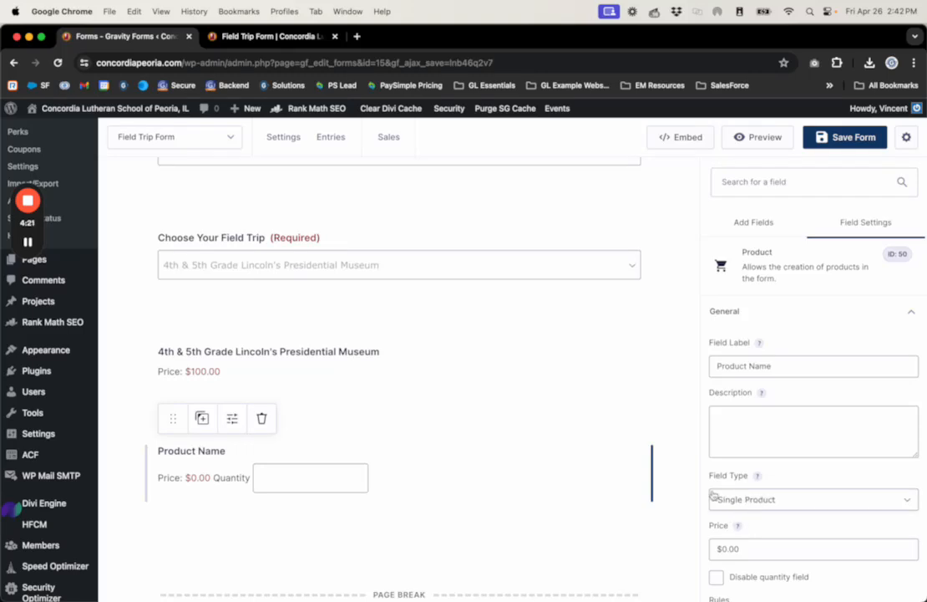
pyautogui.click(772, 505)
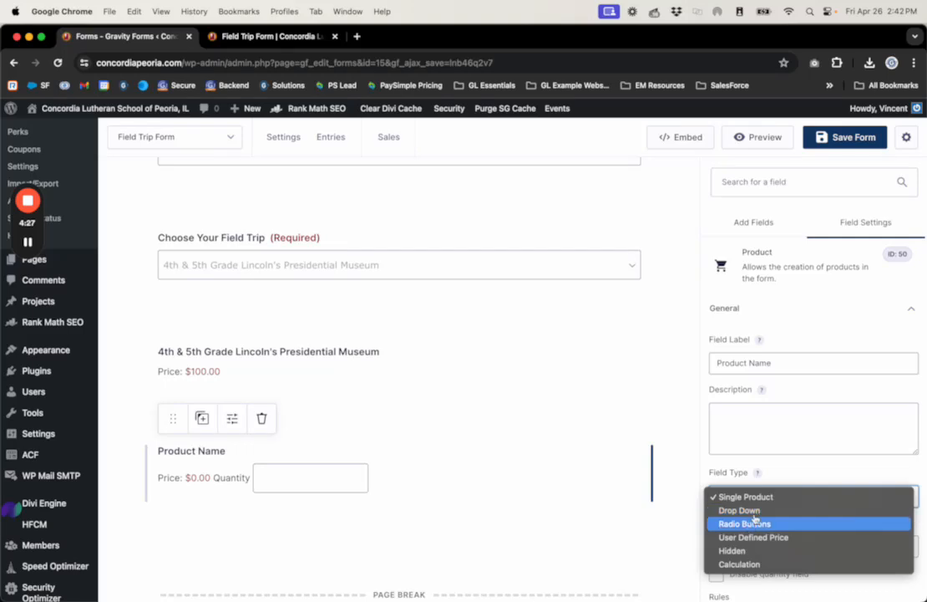
pyautogui.click(756, 510)
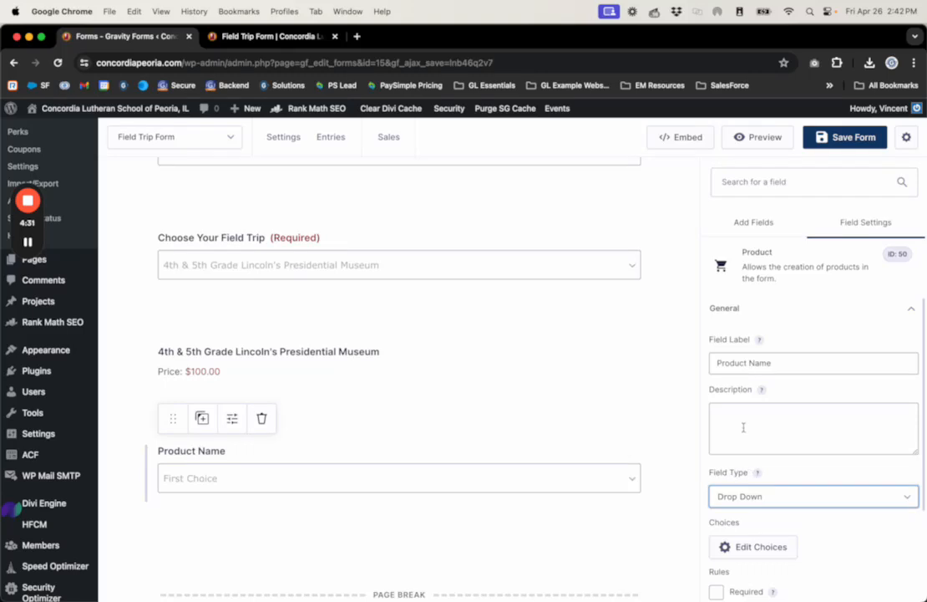
pyautogui.tripleClick(749, 362)
pyautogui.press('super+v')
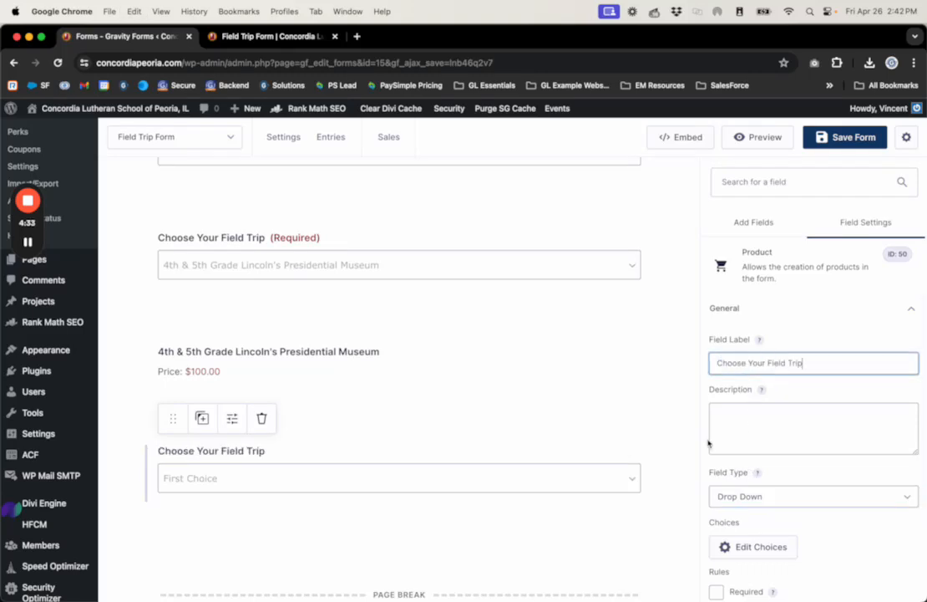
# - Copy the field label of the 4th & 5th Grade Lincoln's Presidential Museum product
pyautogui.click(348, 383)
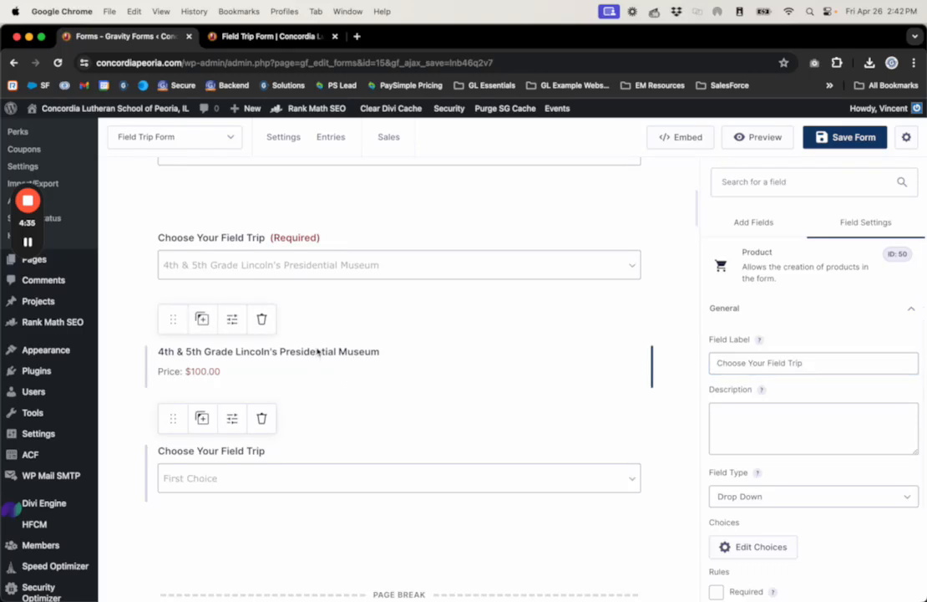
pyautogui.tripleClick(739, 362)
pyautogui.press('super+c')
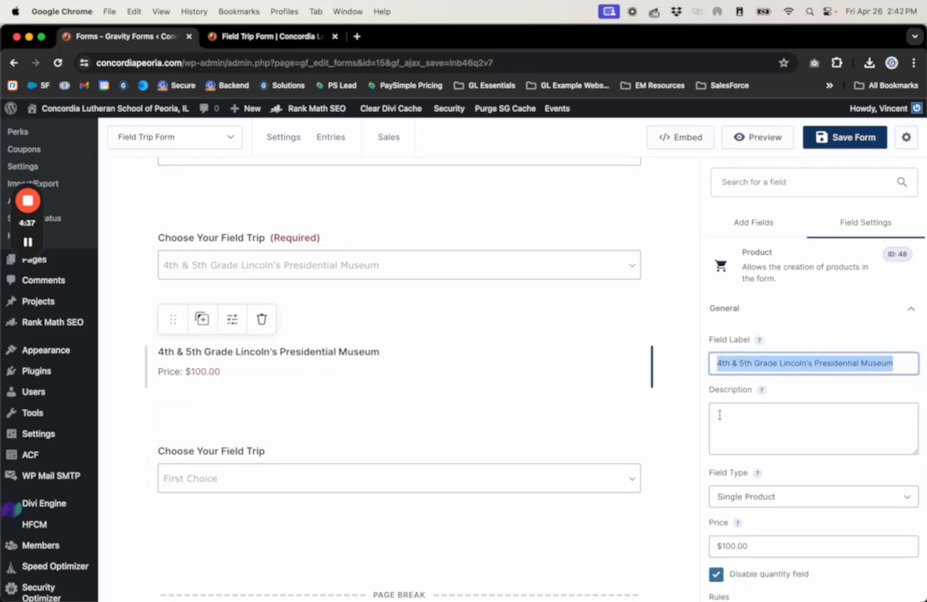
# - Remove the second and third choices from the new Choose Your Field Trip product drop-down
pyautogui.click(383, 477)
pyautogui.click(752, 547)
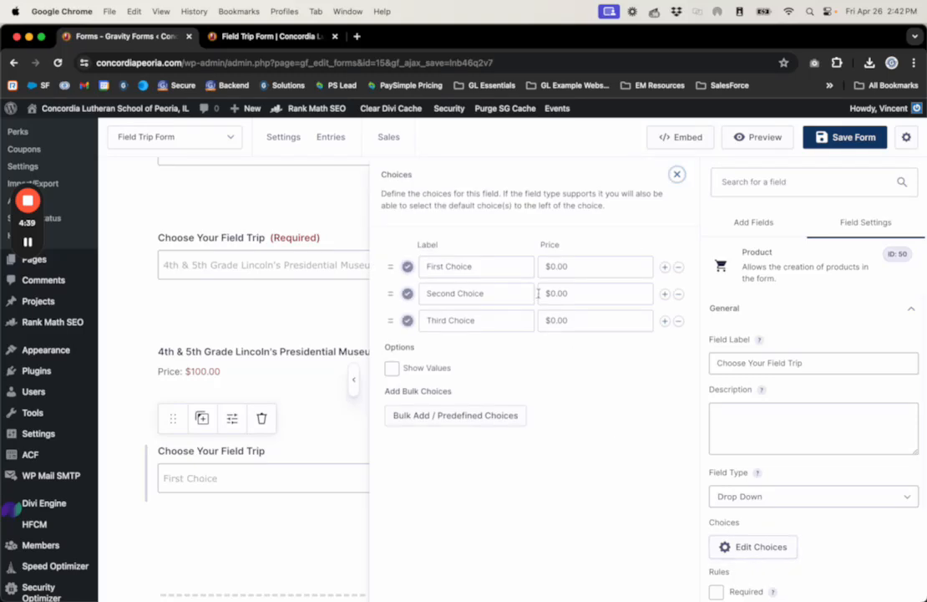
pyautogui.click(679, 294)
pyautogui.click(679, 294)
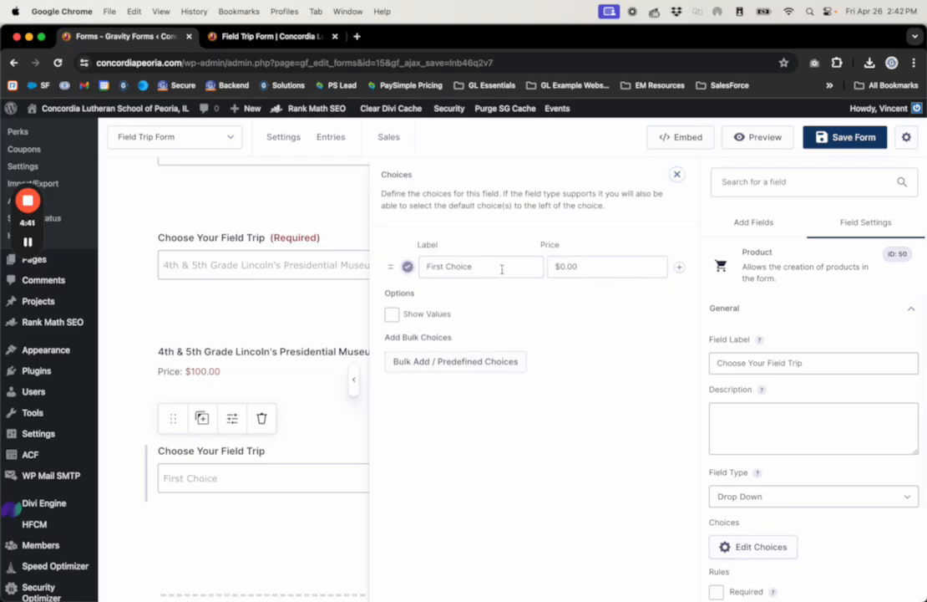
# - Label the remaining choice "4th & 5th Grade Lincoln's Presidential Museum" with the copied text and set its price to $100.00
pyautogui.tripleClick(485, 266)
pyautogui.press('super+v')
pyautogui.click(581, 266)
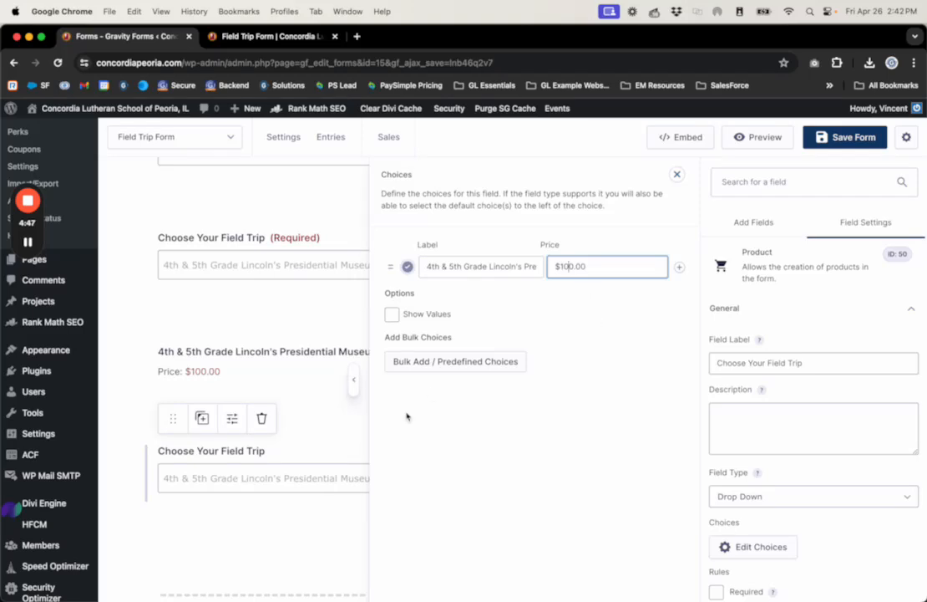
pyautogui.click(294, 535)
pyautogui.click(378, 472)
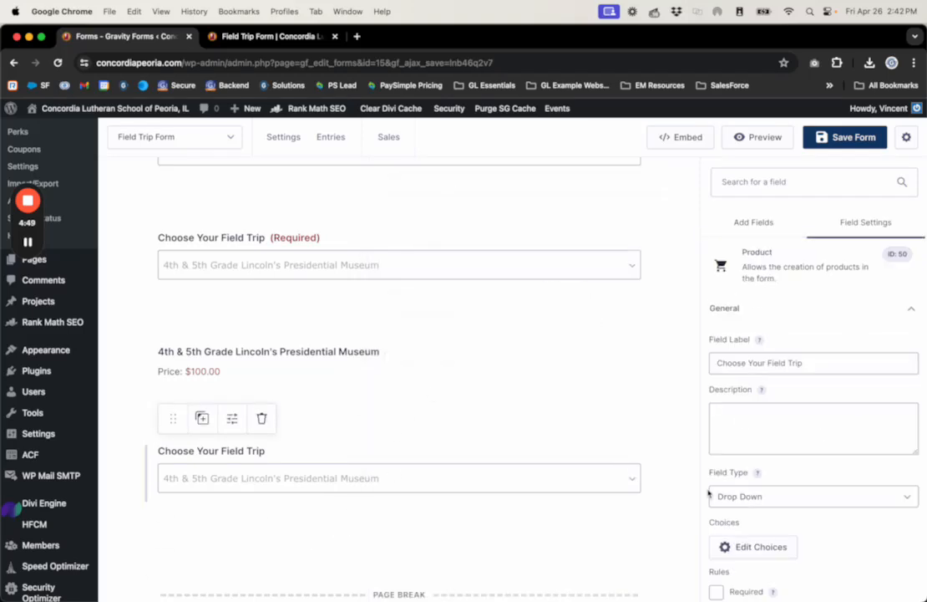
# - Make the Choose Your Field Trip product drop-down required and save the form
pyautogui.scroll(-3, 710, 497)
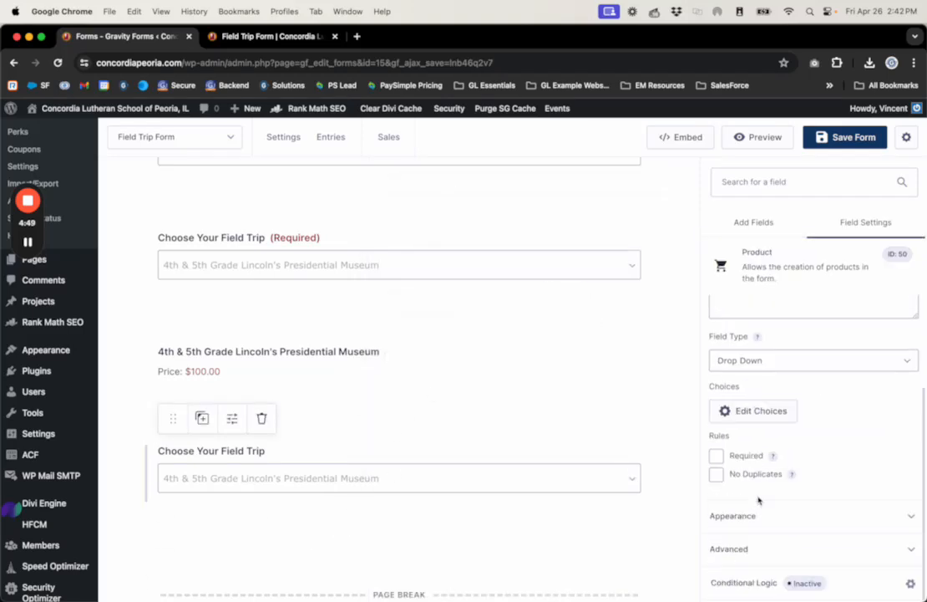
pyautogui.click(717, 456)
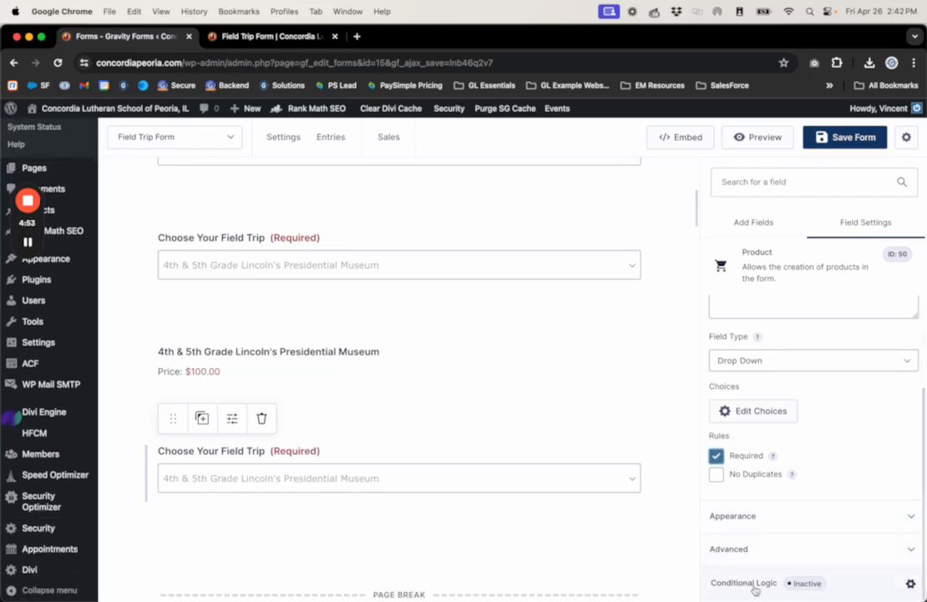
pyautogui.click(854, 142)
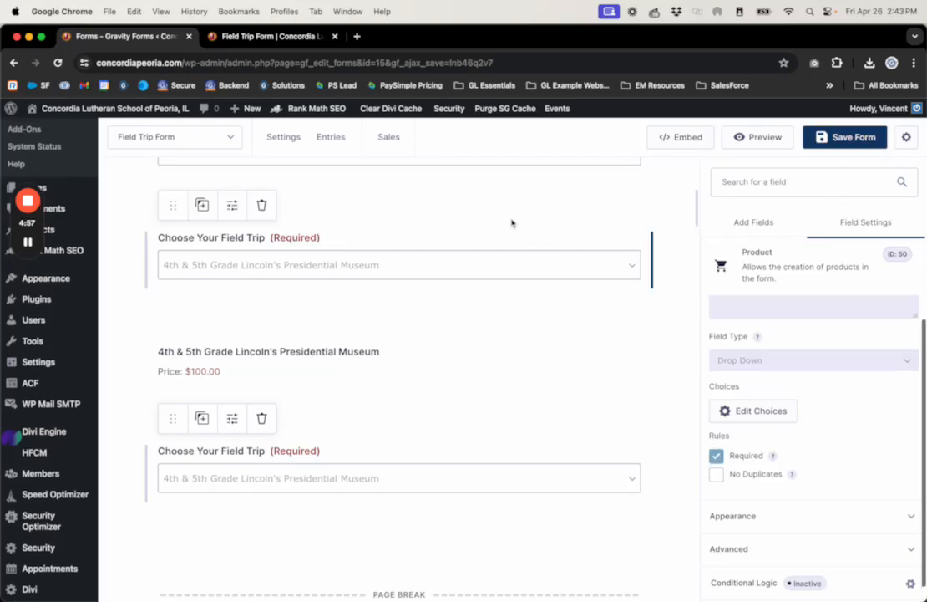
# - Reload the live Field Trip Form page and examine the choices in the new product drop-down below the museum product
pyautogui.click(264, 36)
pyautogui.click(58, 62)
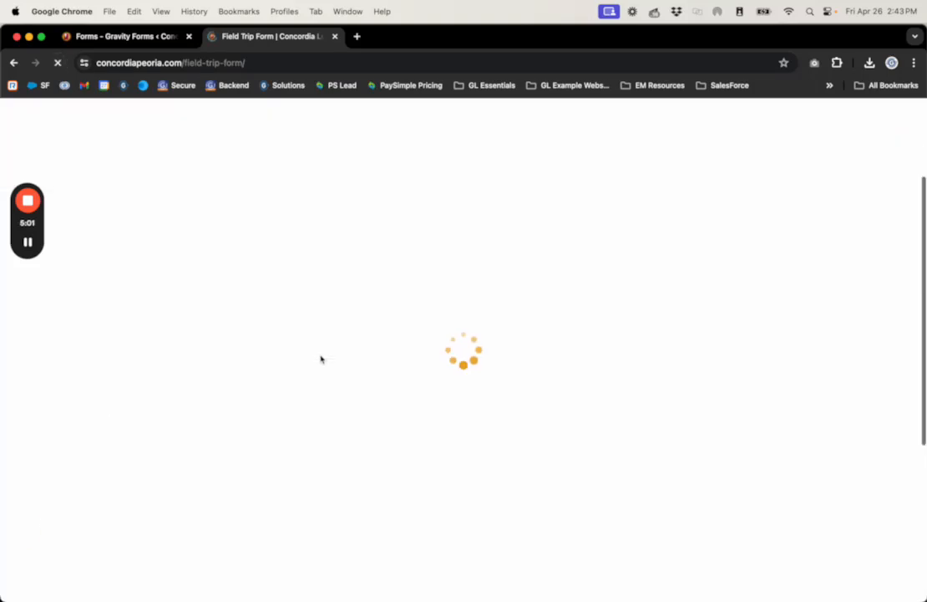
pyautogui.scroll(-3, 209, 359)
pyautogui.click(157, 365)
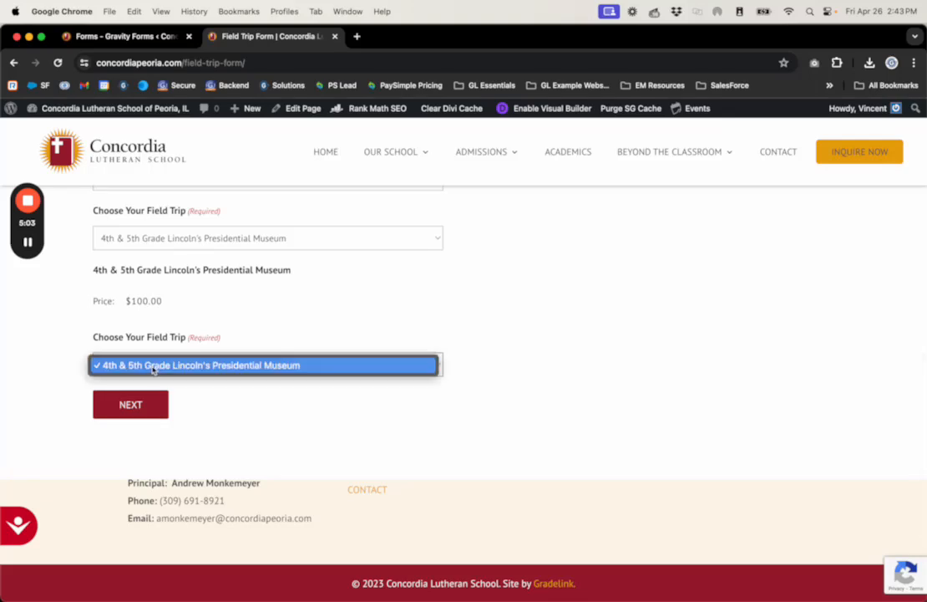
pyautogui.click(124, 344)
pyautogui.click(156, 373)
pyautogui.click(200, 371)
pyautogui.scroll(2, 401, 372)
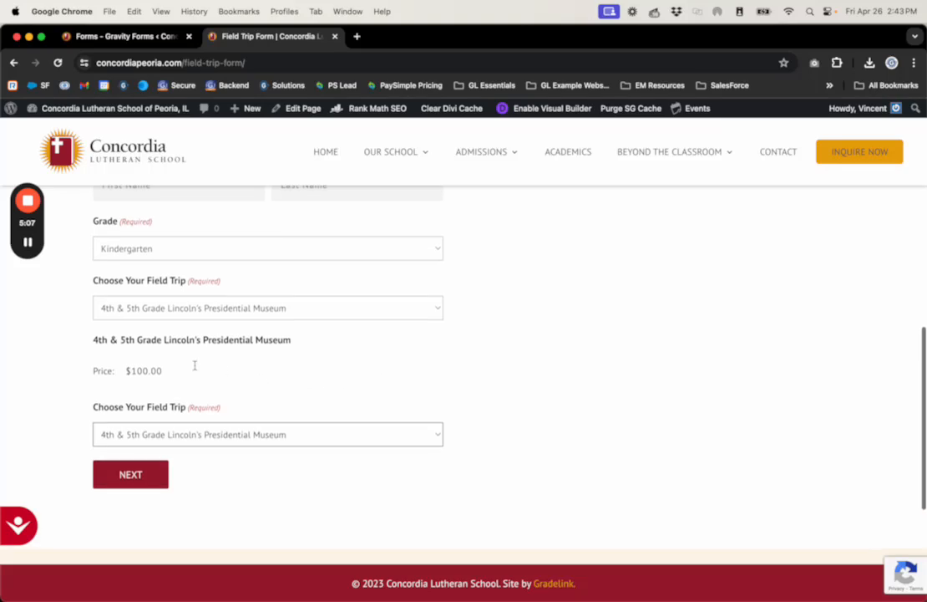
# - Return to the form editor and select the original non-product Choose Your Field Trip drop-down below Grade
pyautogui.click(127, 37)
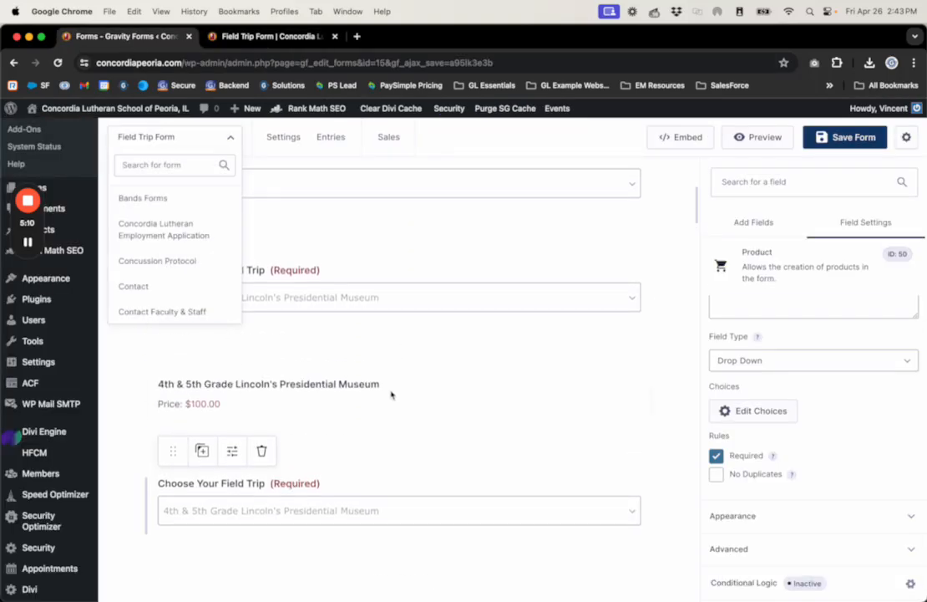
pyautogui.click(297, 511)
pyautogui.click(275, 261)
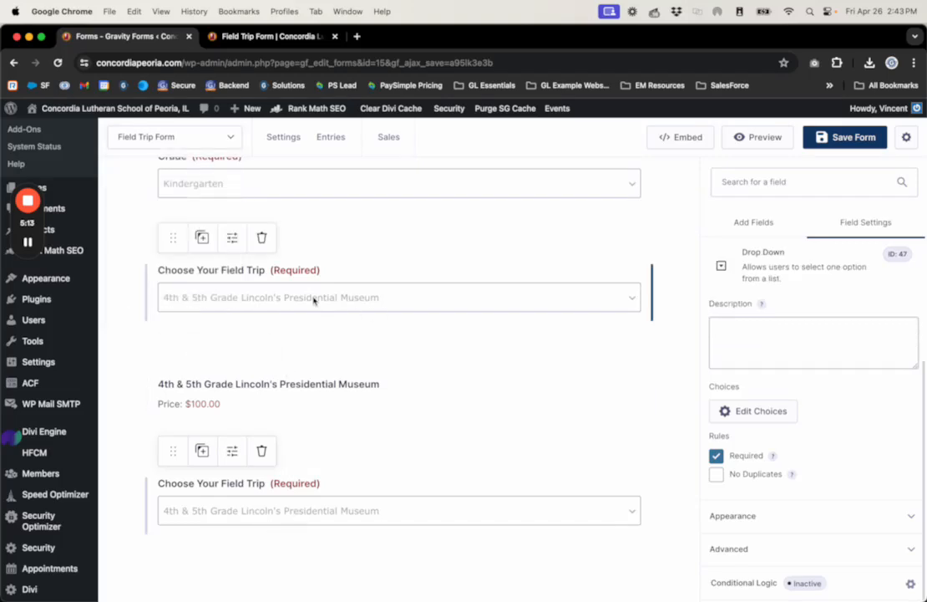